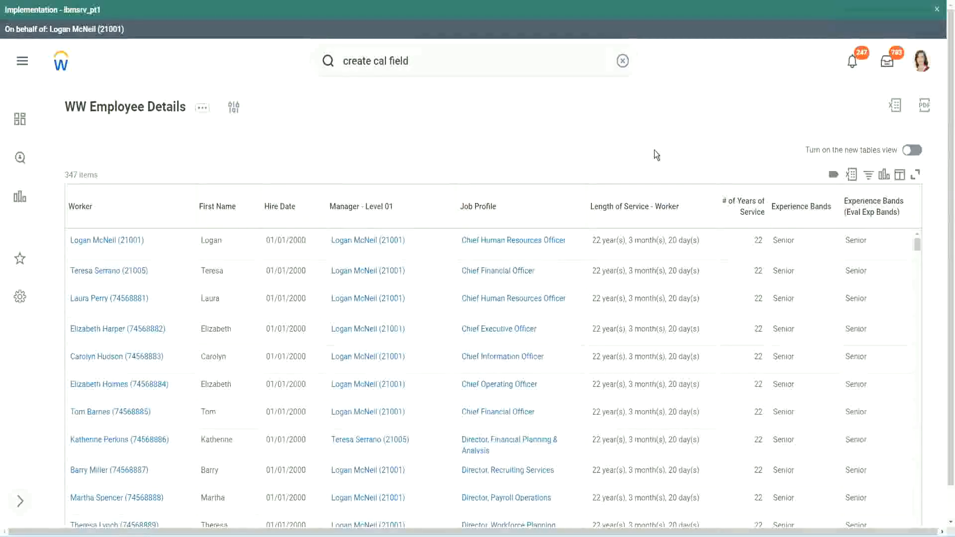
# Step: Copy the name of the evaluate expression calculated field that derives experience bands from years of service
pyautogui.click(828, 235)
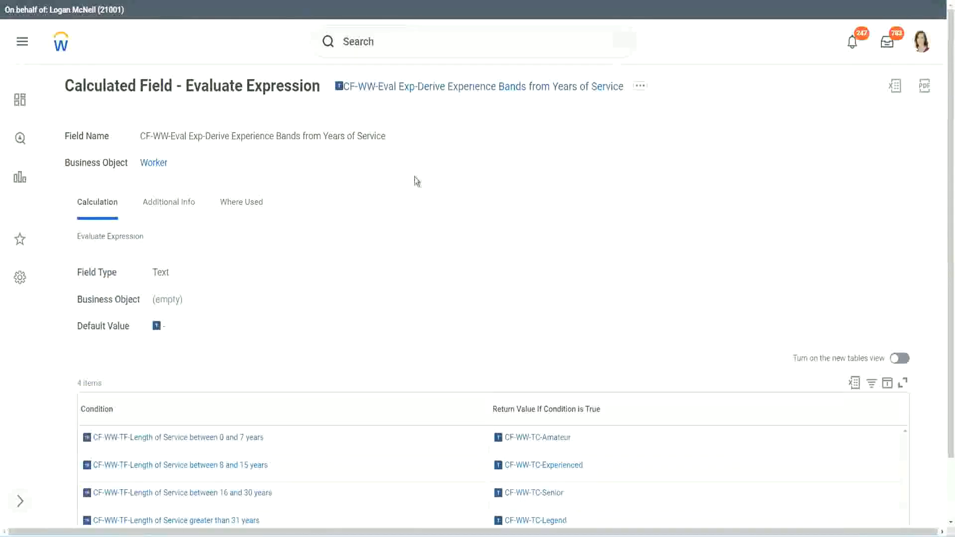
pyautogui.rightClick(413, 92)
pyautogui.click(447, 147)
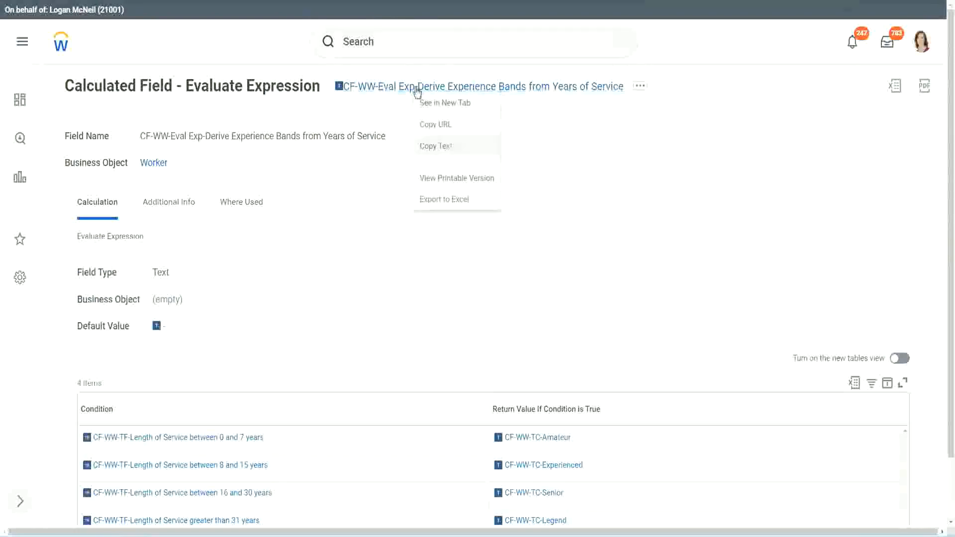
# Step: Search for "create calc field" and open the Create Calculated Field task
pyautogui.click(399, 45)
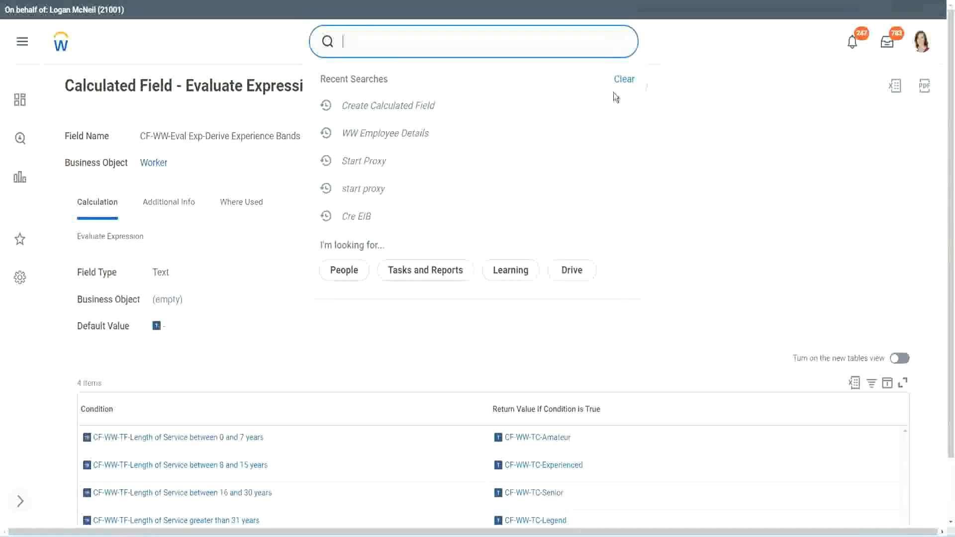
pyautogui.click(613, 92)
pyautogui.click(378, 37)
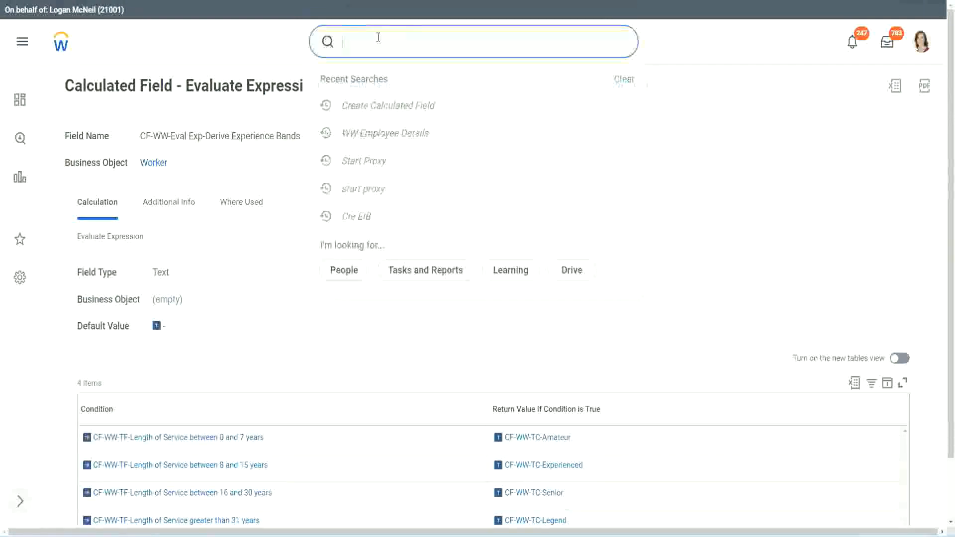
pyautogui.write('create calc')
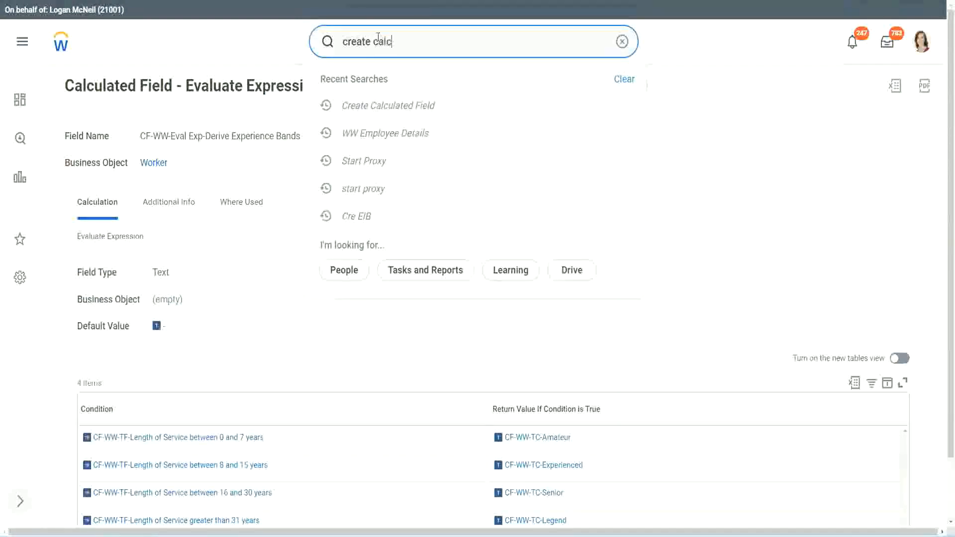
pyautogui.write(' field')
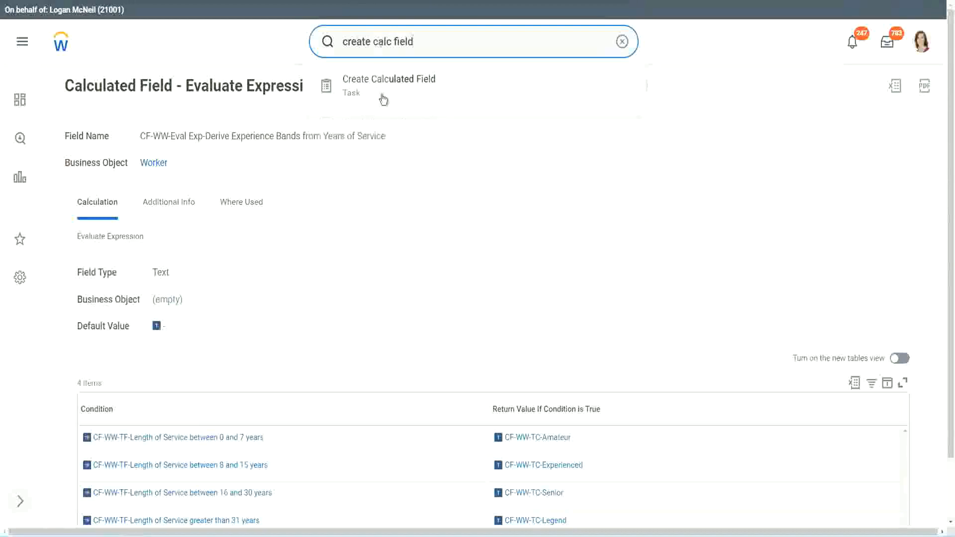
pyautogui.click(393, 90)
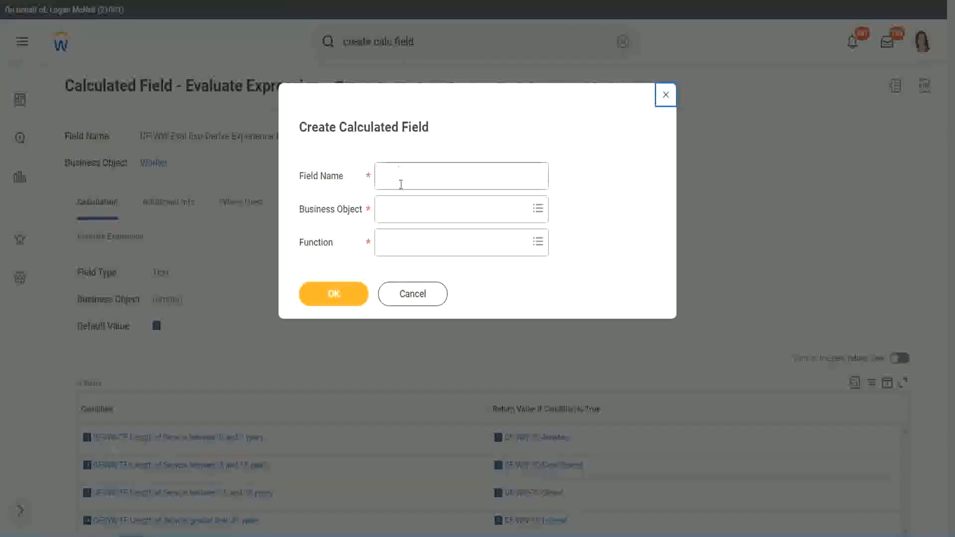
# Step: Name the new calculated field "CF-WW-LRB-Identify Experience Bands from years of Service"
pyautogui.click(402, 178)
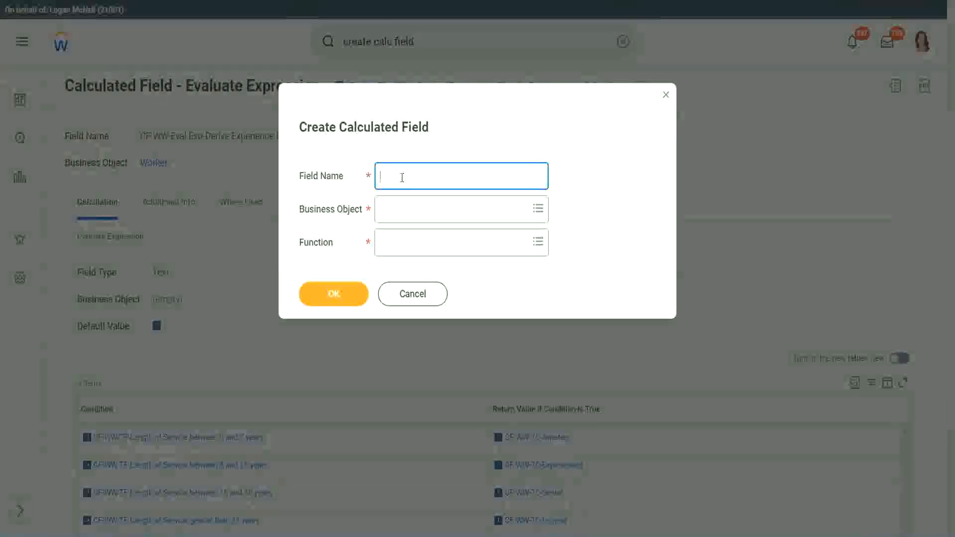
pyautogui.write('CF')
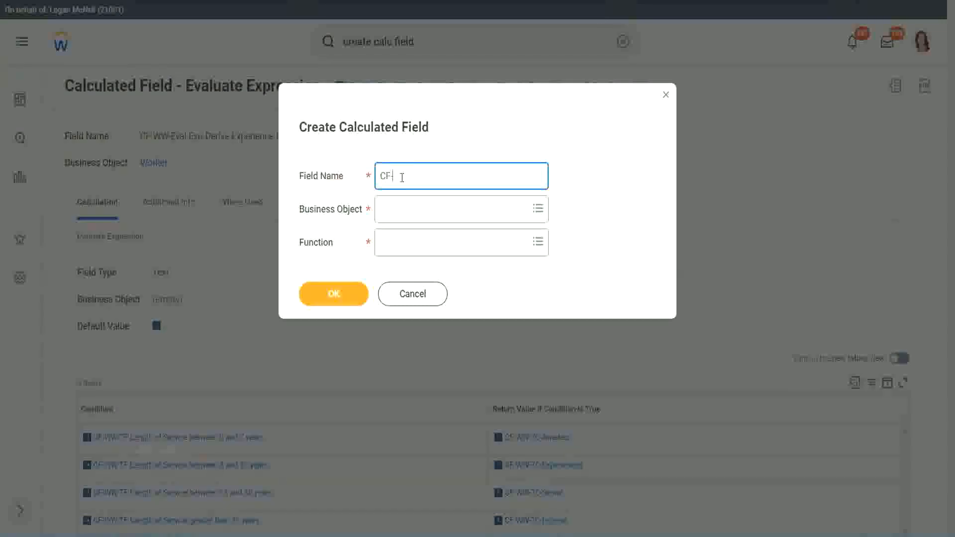
pyautogui.write('-WW-LRB-Identify Experien')
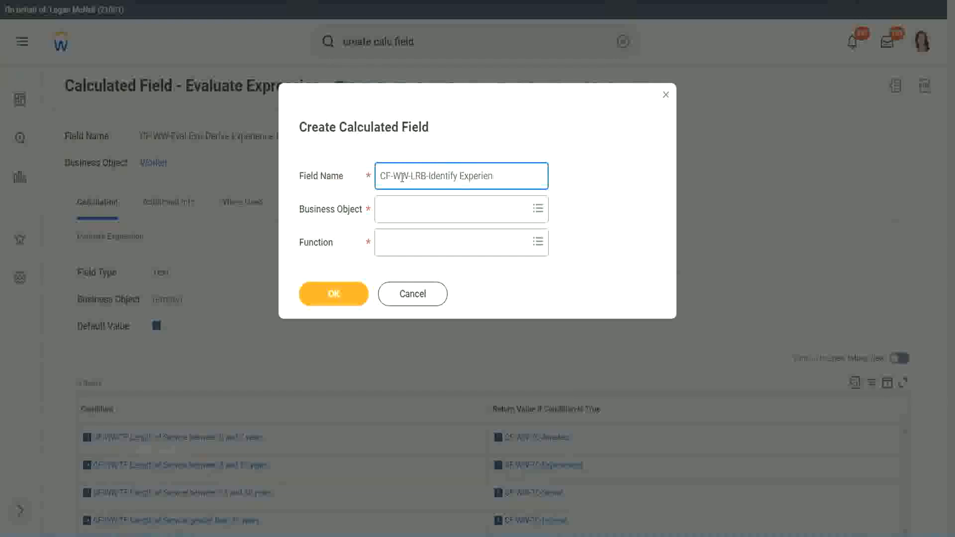
pyautogui.write('ce Bands from years of Service')
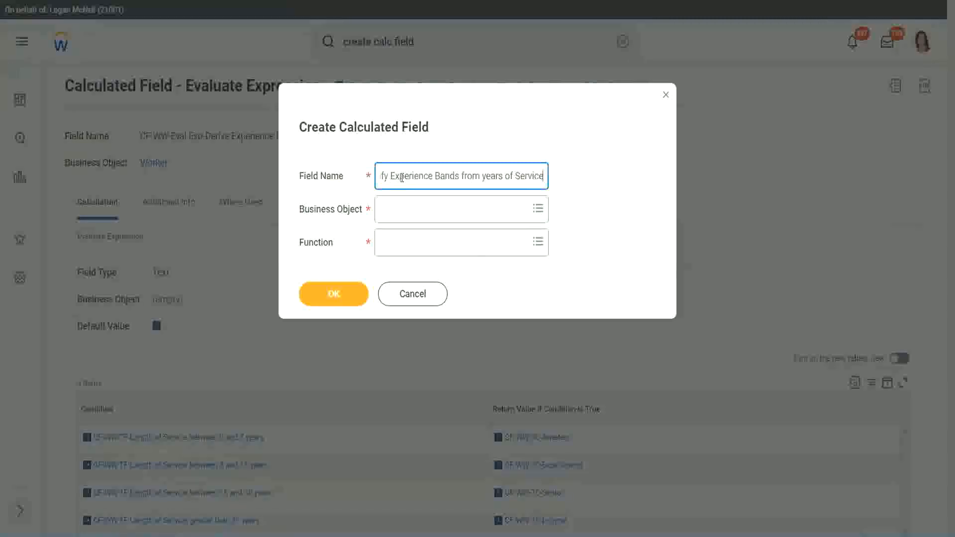
# Step: Set the business object to Worker and the function to Lookup Range Band, and confirm the new calculated field
pyautogui.press('Tab')
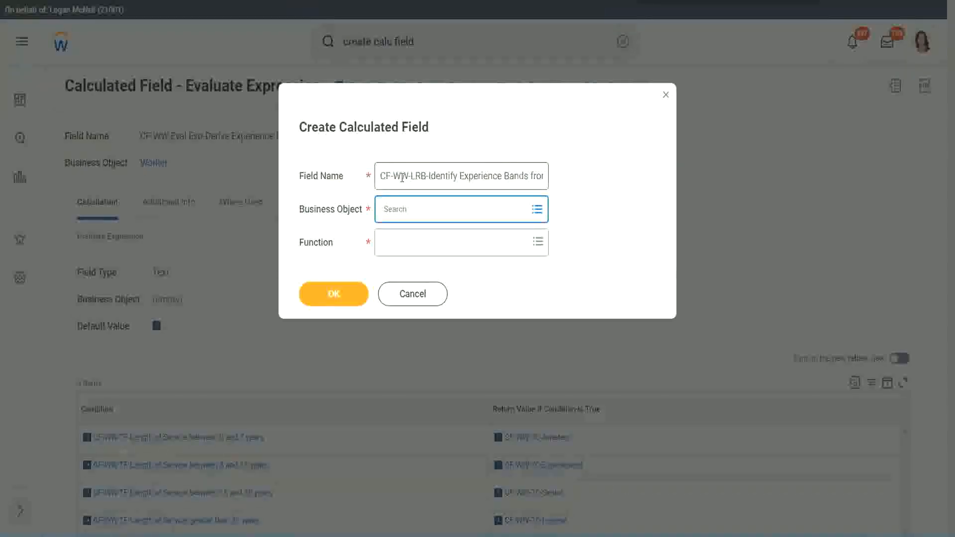
pyautogui.write('worker')
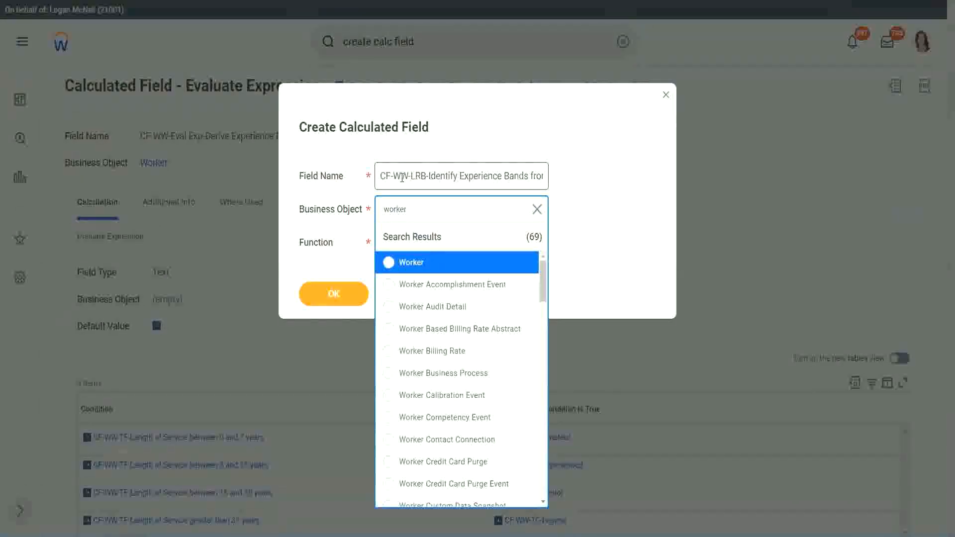
pyautogui.press('Return')
pyautogui.press('Tab')
pyautogui.write('lrb')
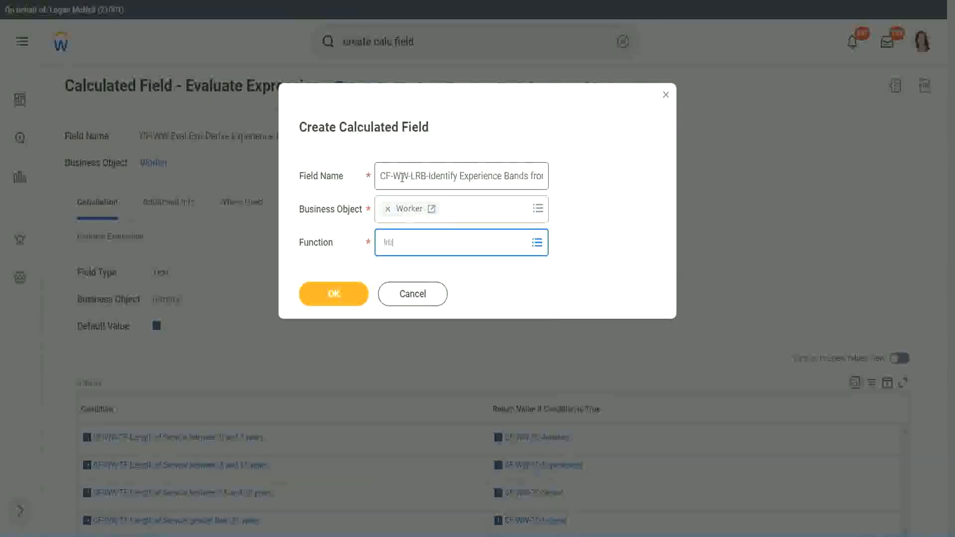
pyautogui.press('Return')
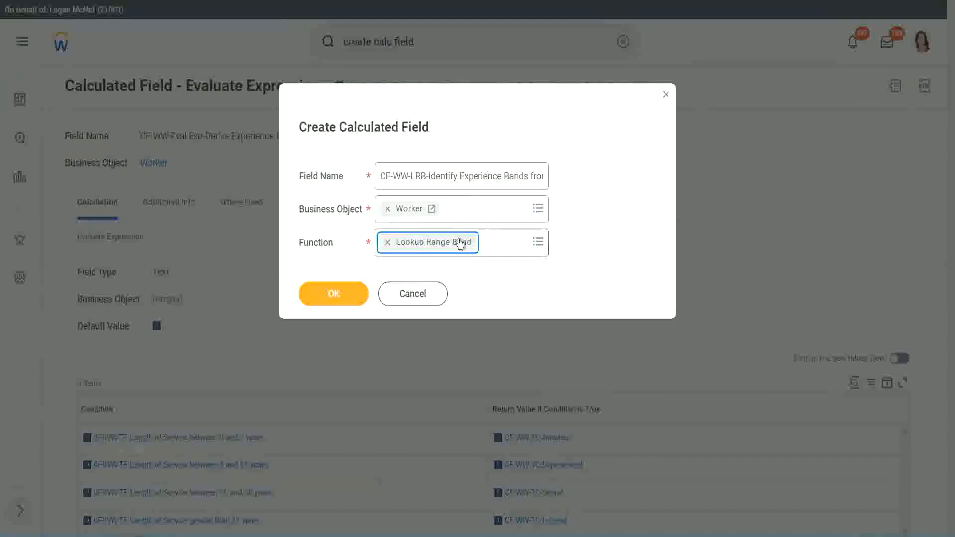
pyautogui.click(340, 295)
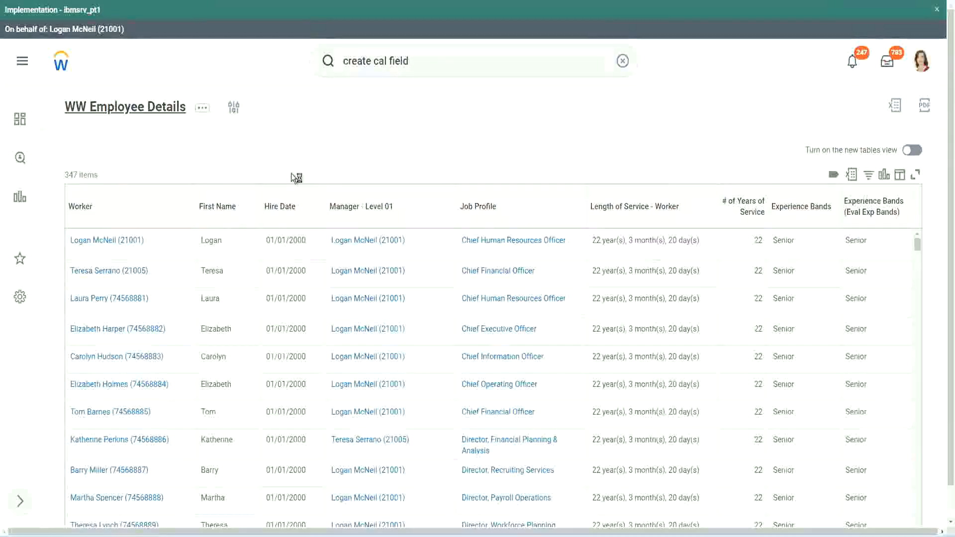
# Step: Copy the field name CF-WW-Convert Text To Number-Number of Years from Length of Service from the WW Employee Details definition and set it as source field
pyautogui.click(341, 304)
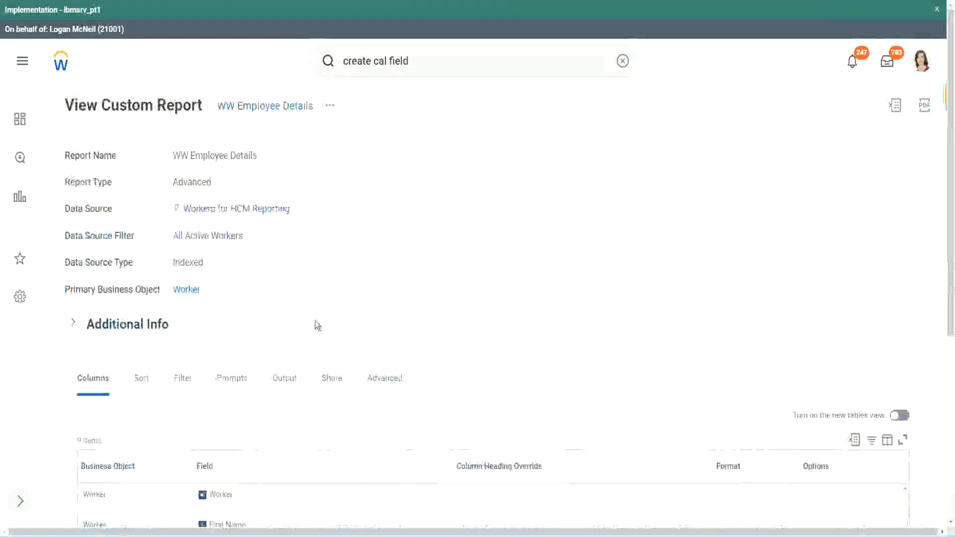
pyautogui.scroll(-5, 319, 324)
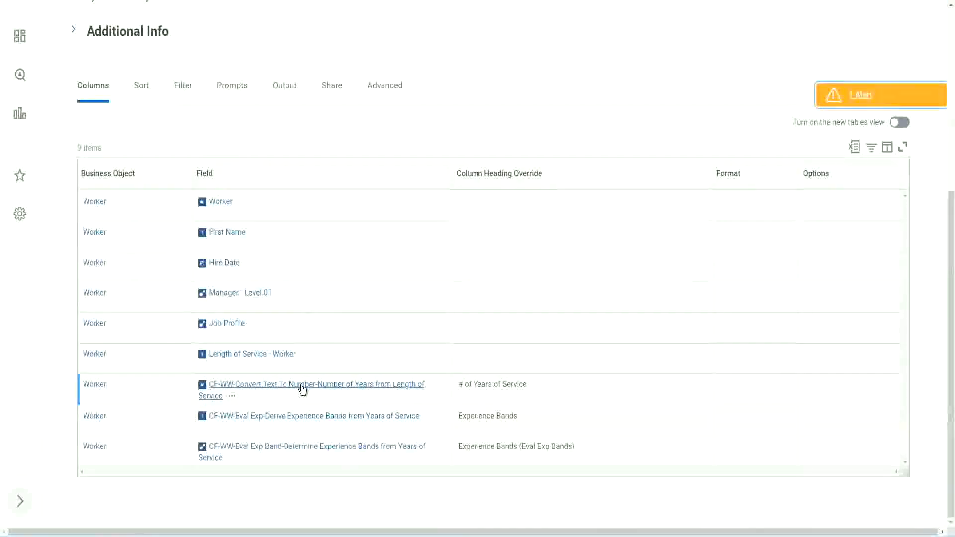
pyautogui.rightClick(302, 390)
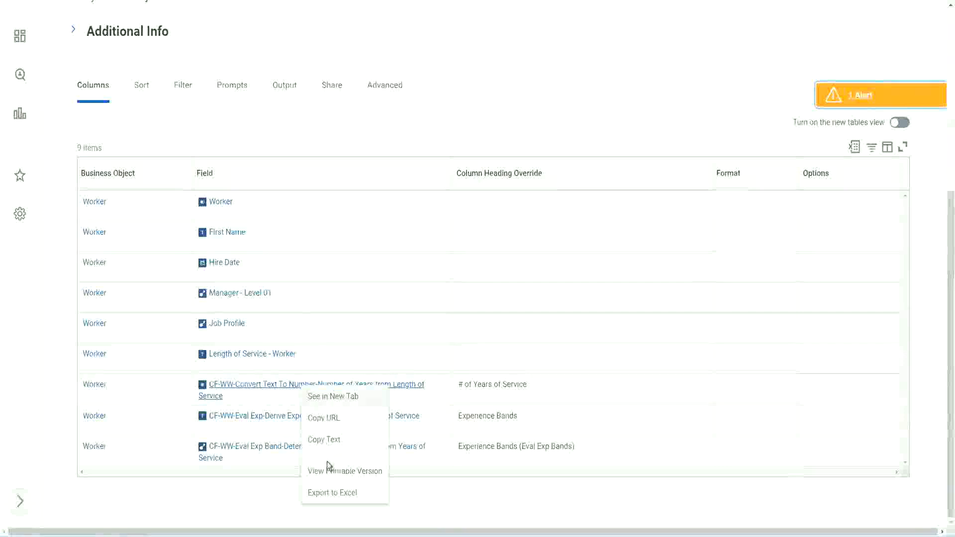
pyautogui.click(329, 439)
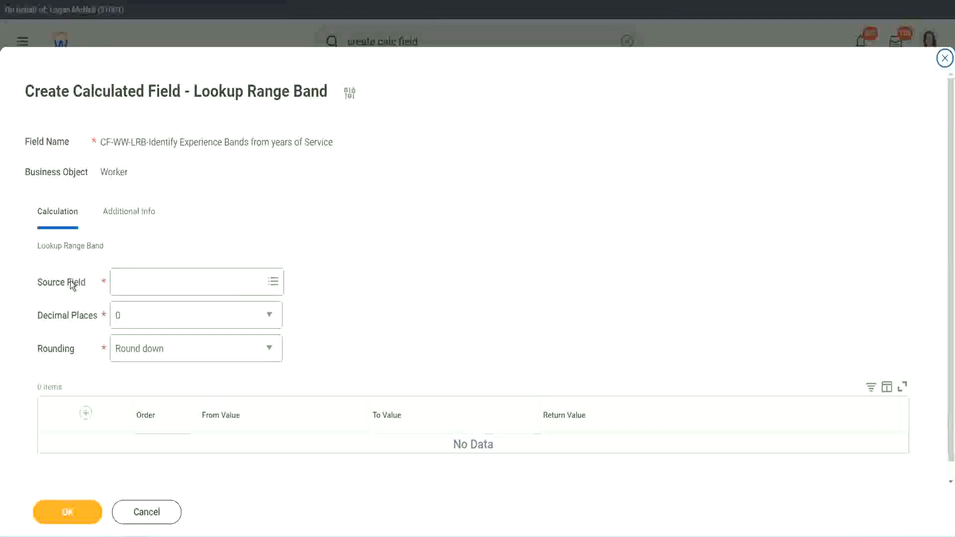
pyautogui.click(149, 283)
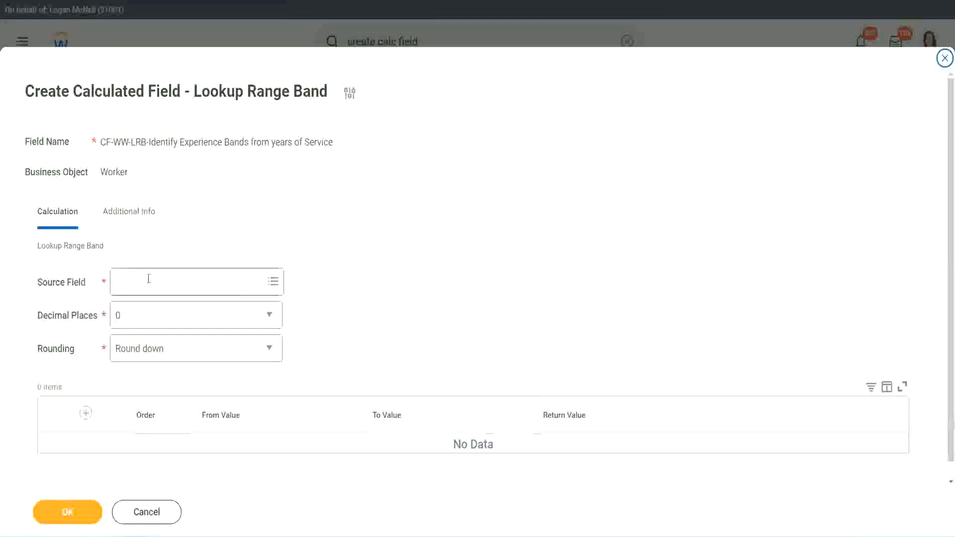
pyautogui.press('Return')
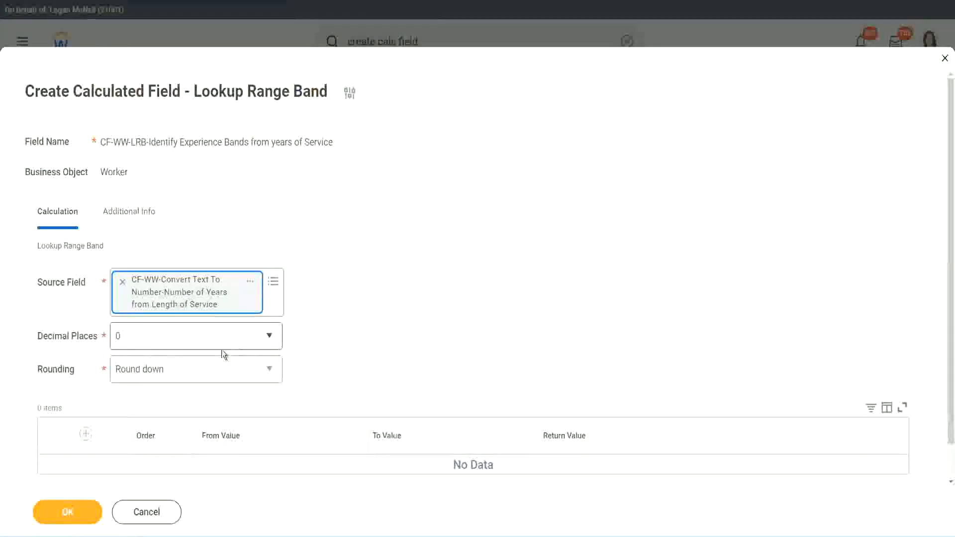
# Step: Keep the decimal places at 0 and set the rounding option to Round
pyautogui.click(186, 342)
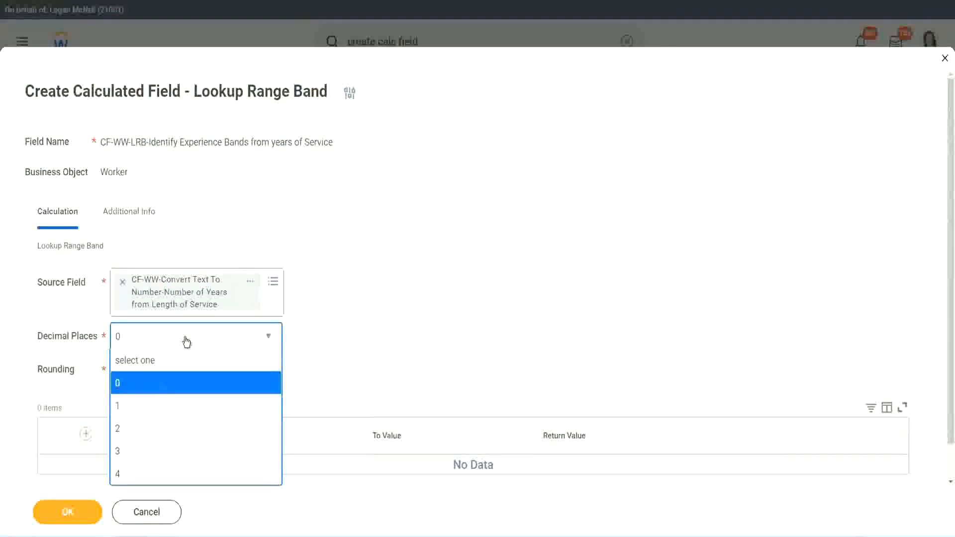
pyautogui.click(372, 327)
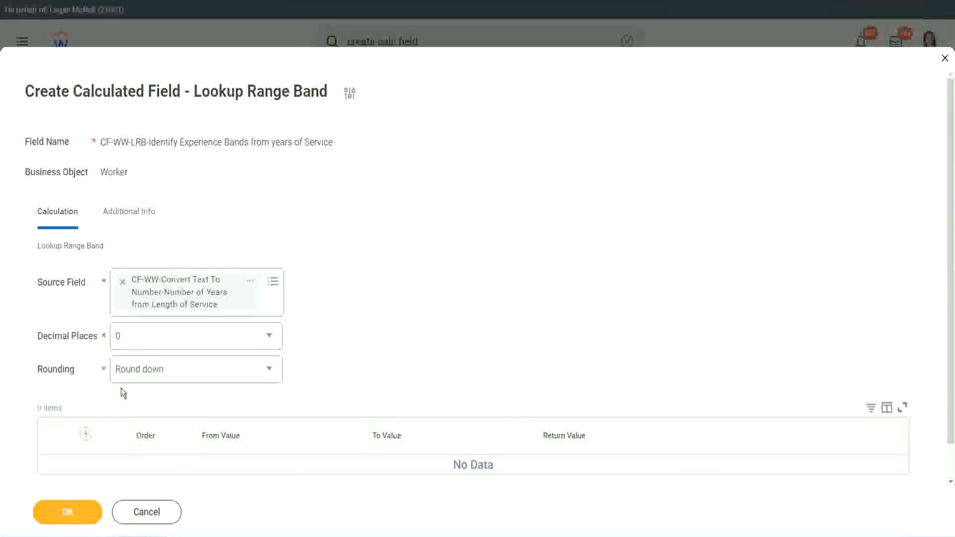
pyautogui.click(153, 372)
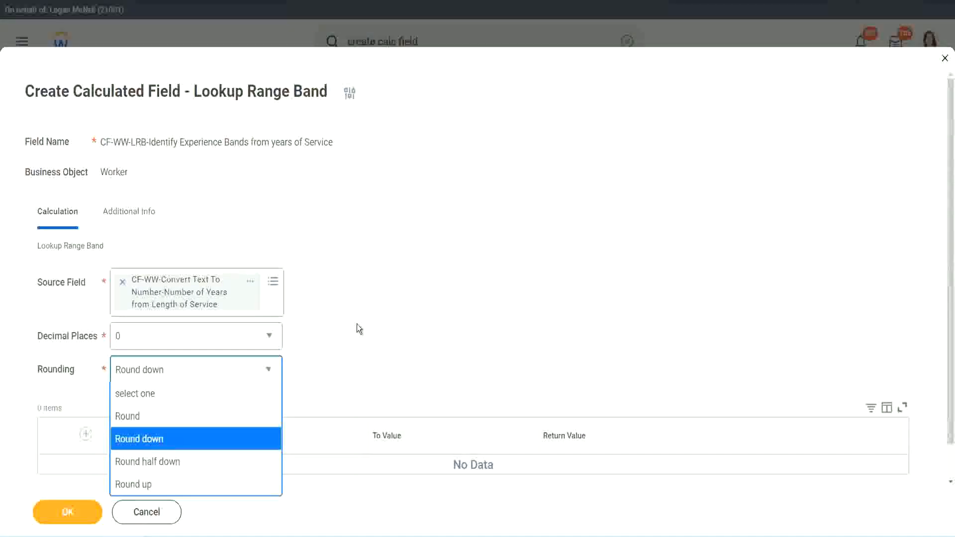
pyautogui.click(336, 366)
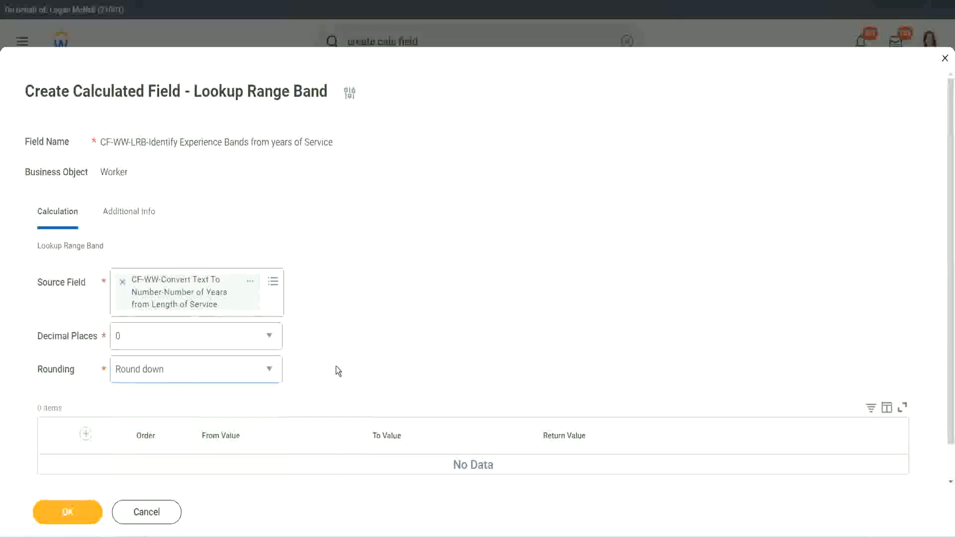
pyautogui.click(160, 366)
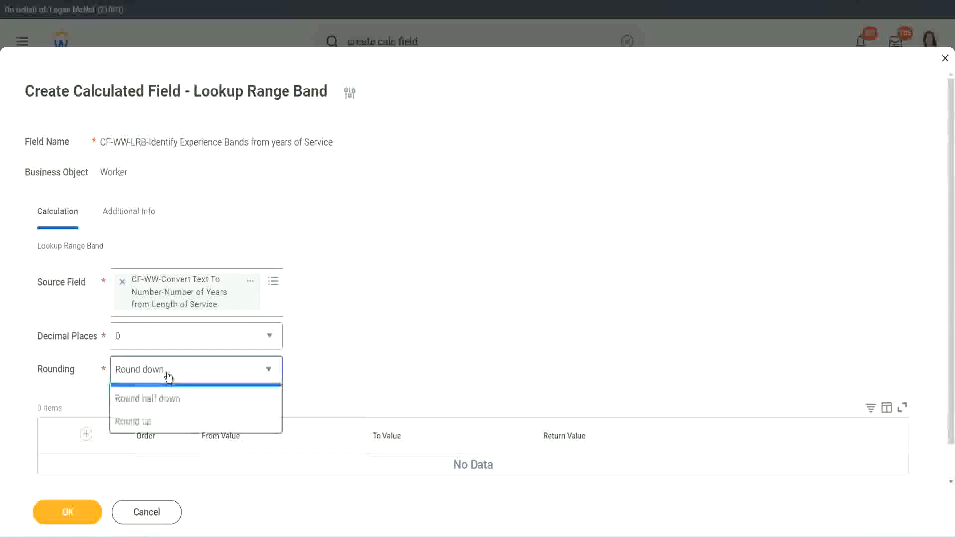
pyautogui.click(162, 416)
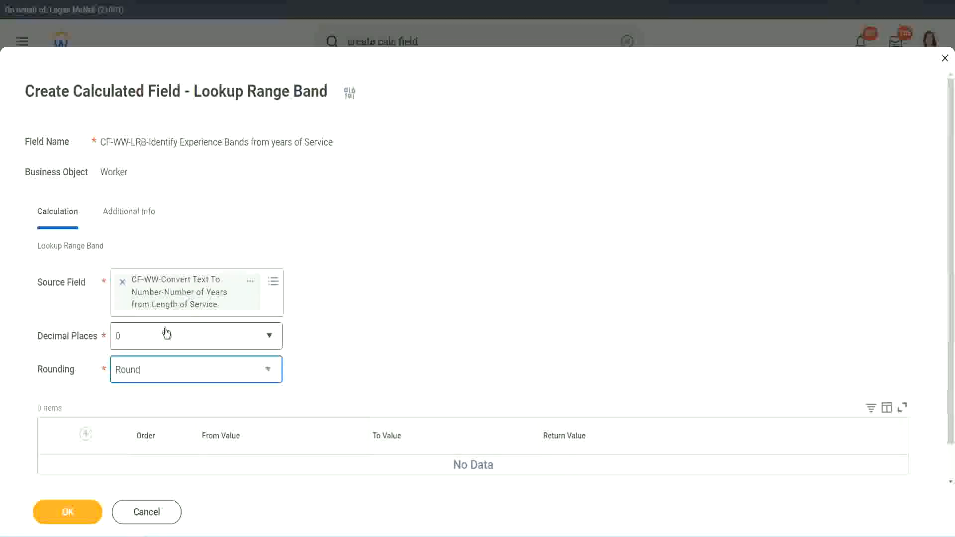
# Step: Add a first range row from 0 to 7 with the return value Amateur
pyautogui.click(86, 436)
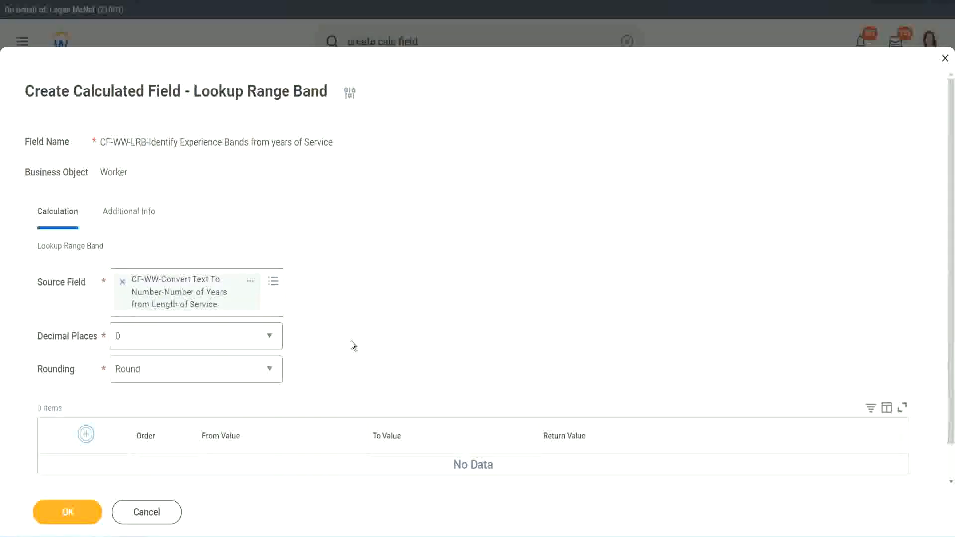
pyautogui.scroll(-2, 398, 295)
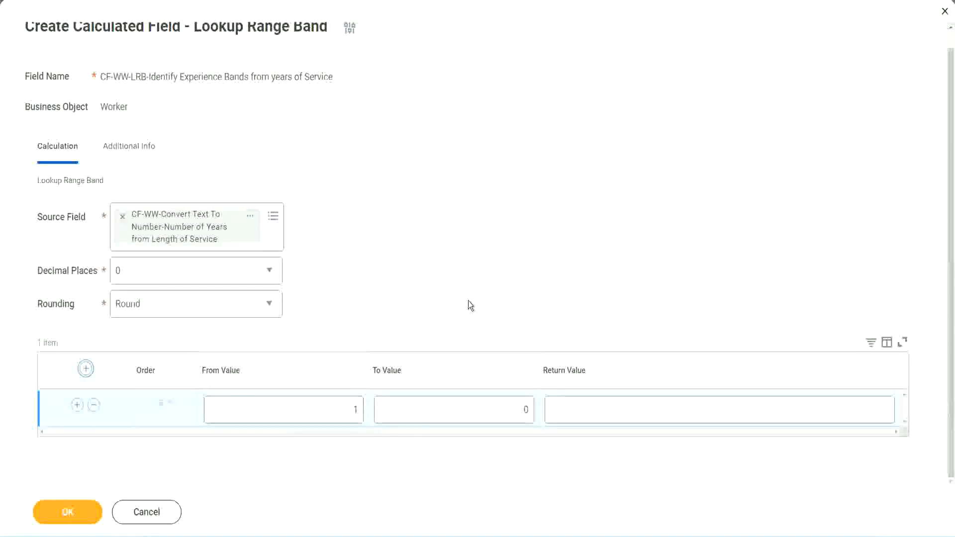
pyautogui.click(347, 414)
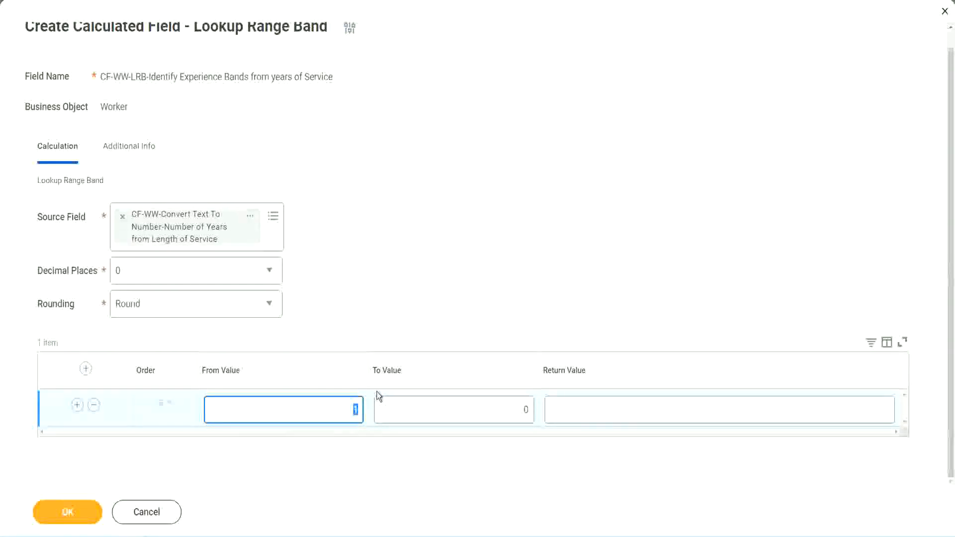
pyautogui.press('Tab')
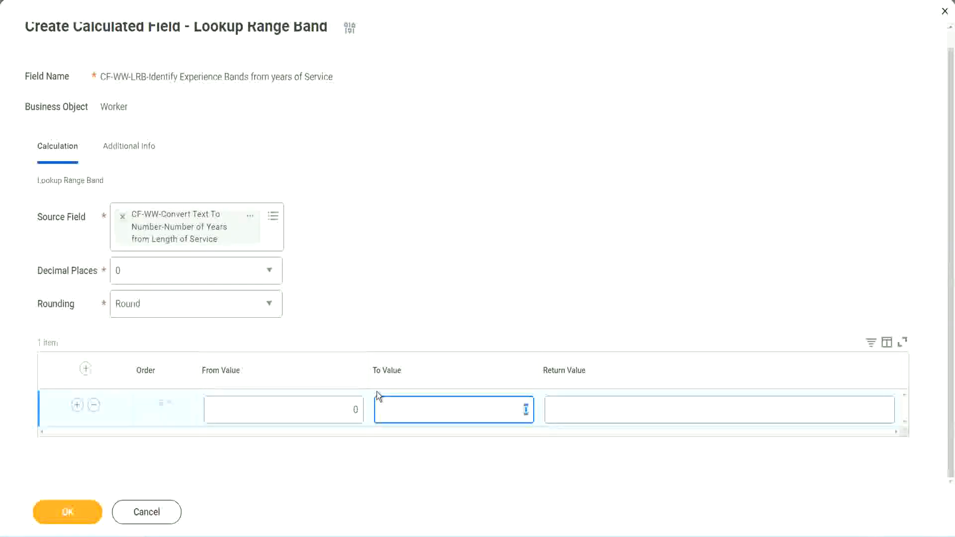
pyautogui.write('7')
pyautogui.press('Tab')
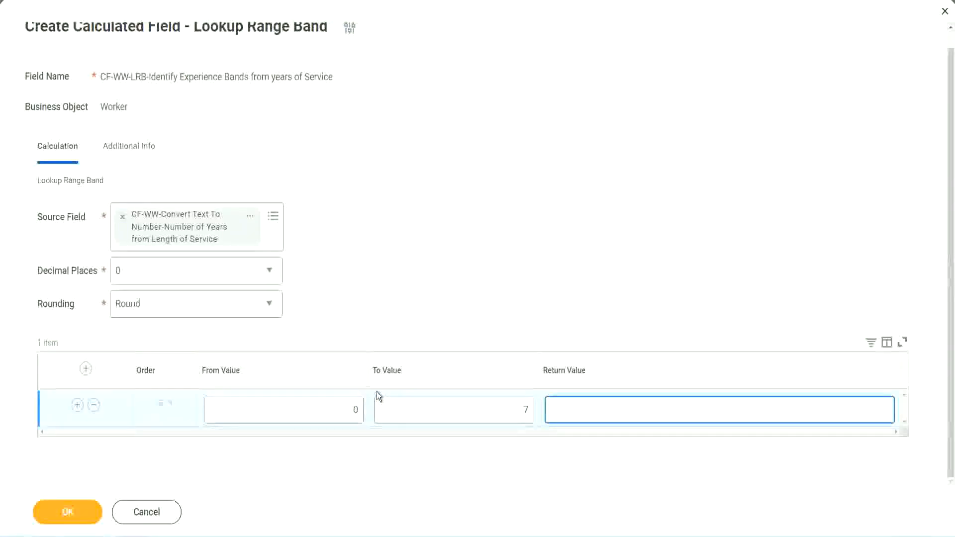
pyautogui.write('Amateur')
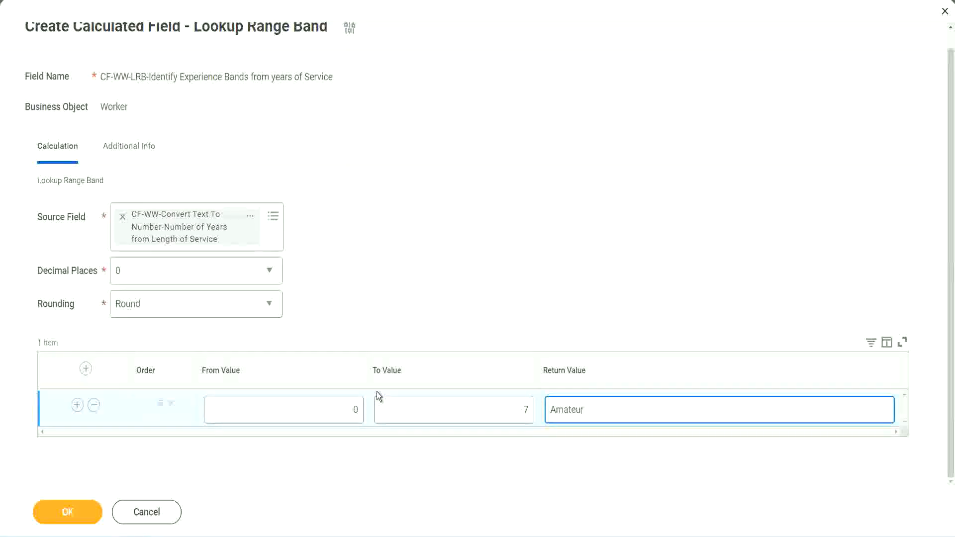
pyautogui.click(331, 418)
pyautogui.click(511, 401)
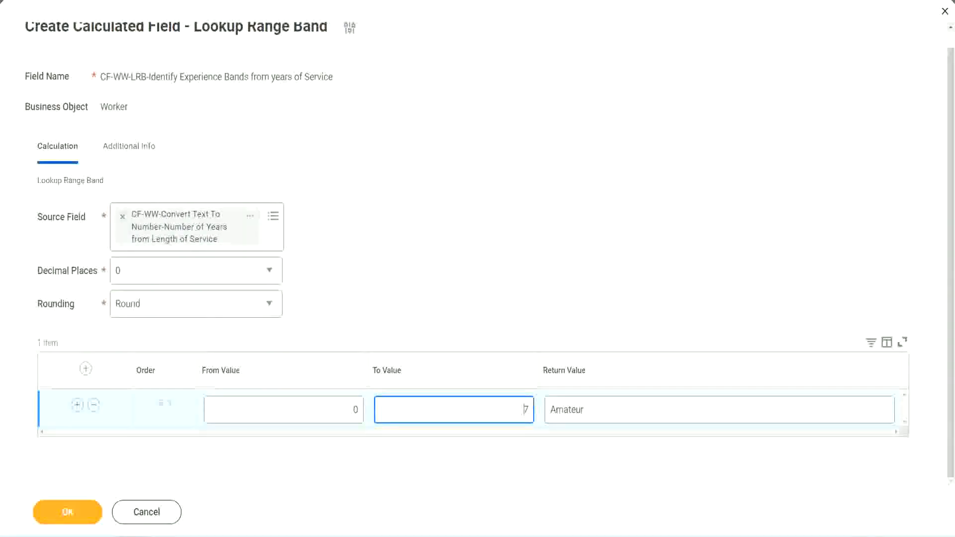
pyautogui.moveTo(400, 347); pyautogui.dragTo(240, 248)
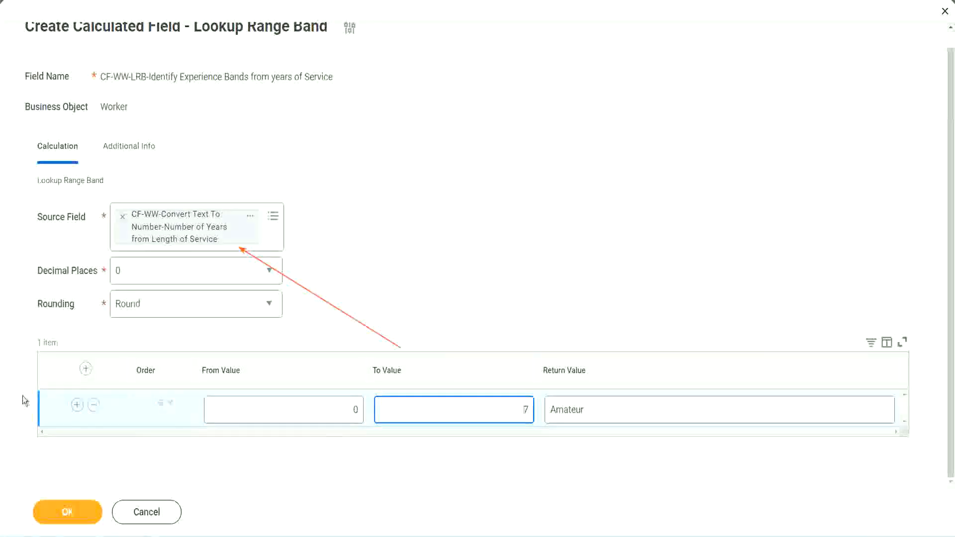
# Step: Add a second range row from 8 to 15 with the return value Experienced
pyautogui.click(77, 405)
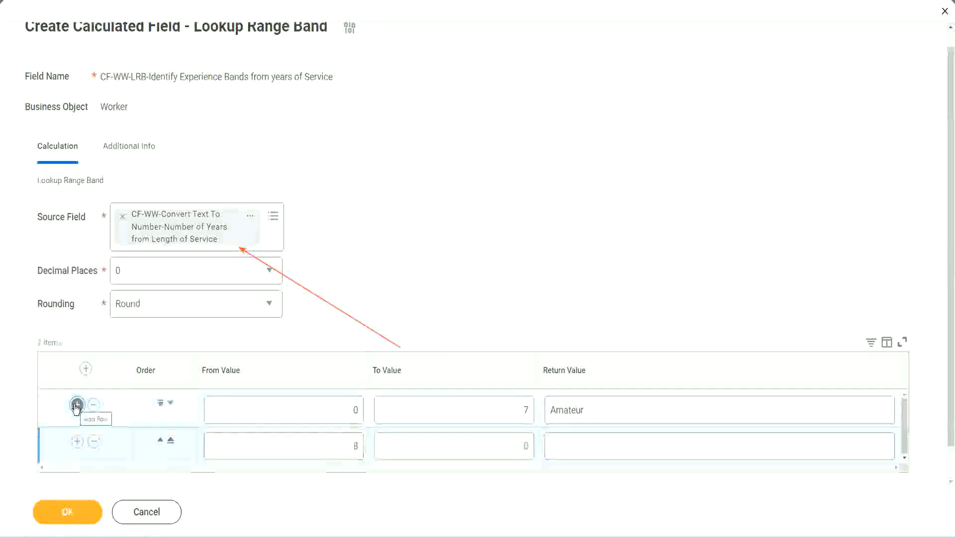
pyautogui.doubleClick(356, 446)
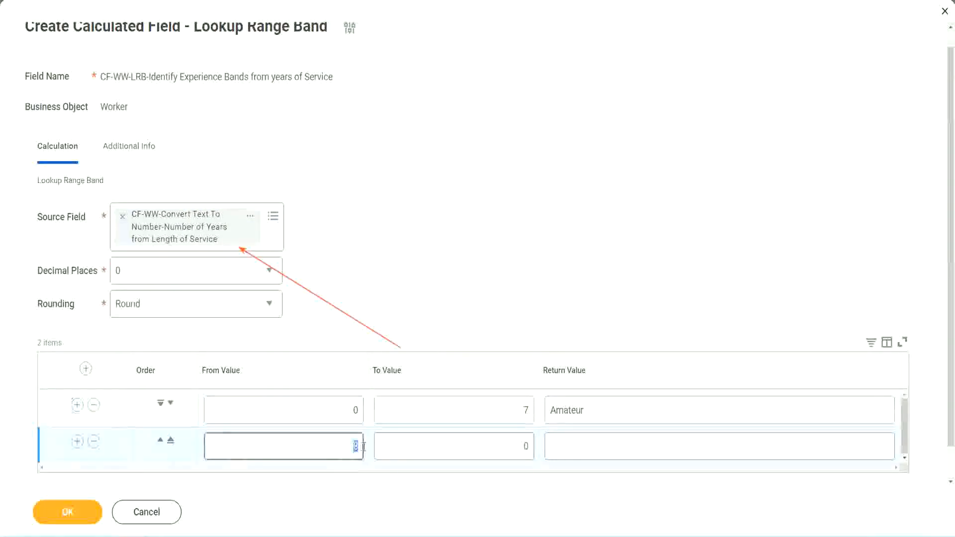
pyautogui.doubleClick(348, 411)
pyautogui.click(520, 414)
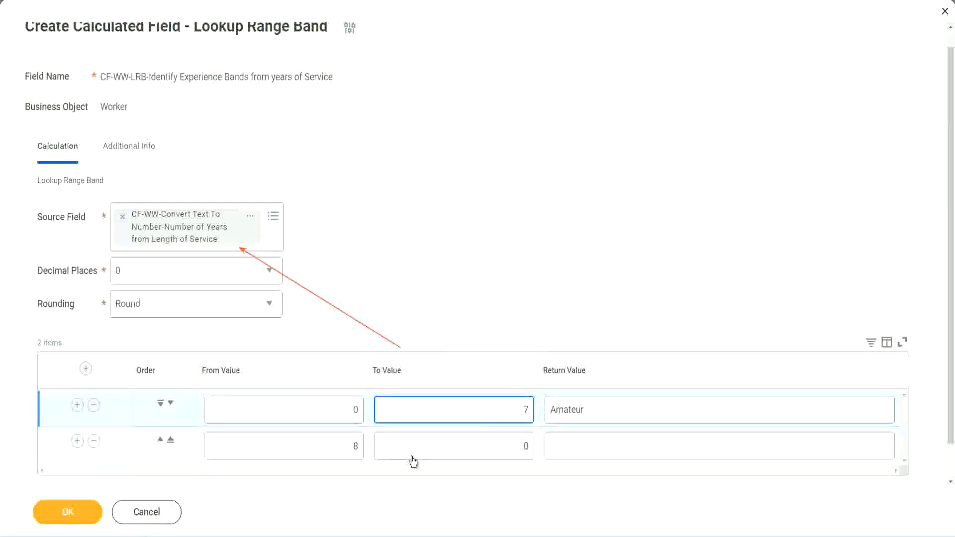
pyautogui.doubleClick(338, 448)
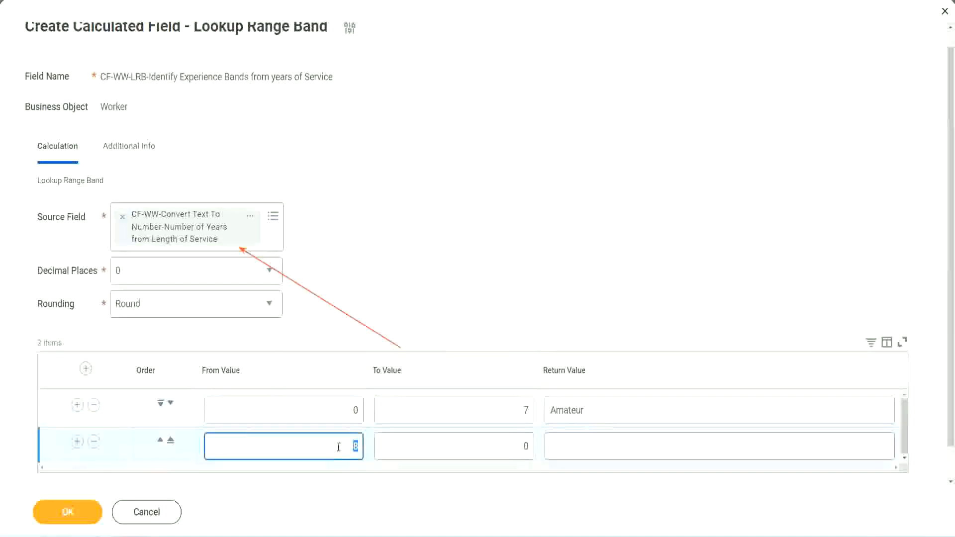
pyautogui.click(517, 446)
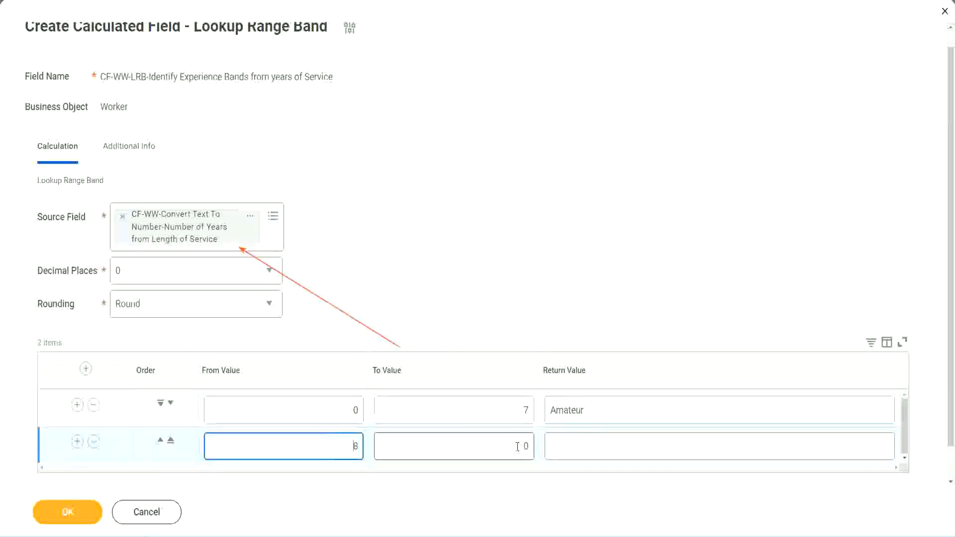
pyautogui.click(518, 446)
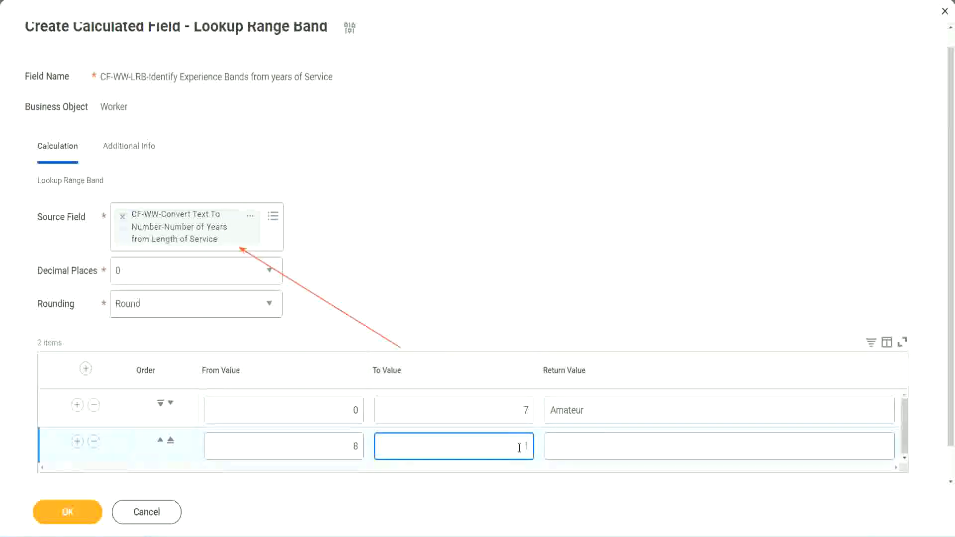
pyautogui.write('15')
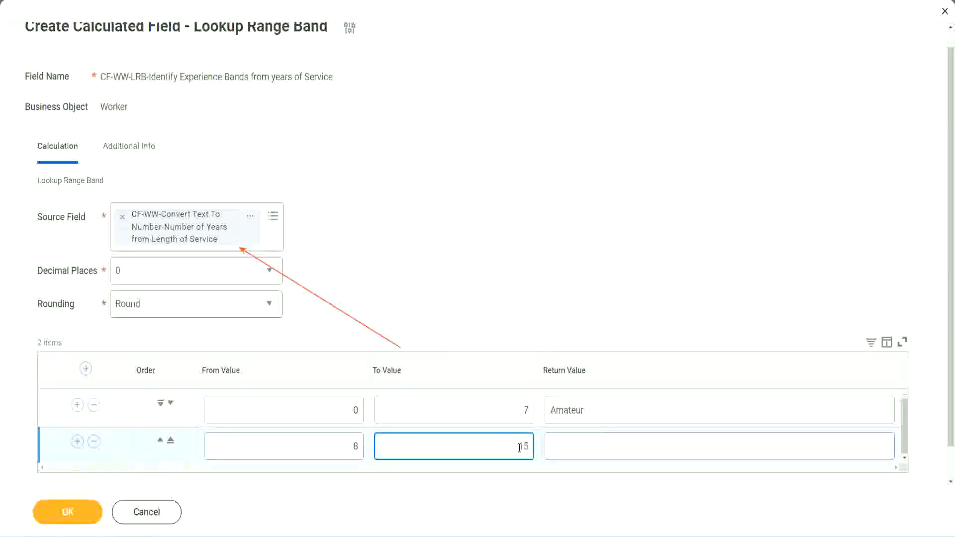
pyautogui.click(589, 444)
pyautogui.write('Ex')
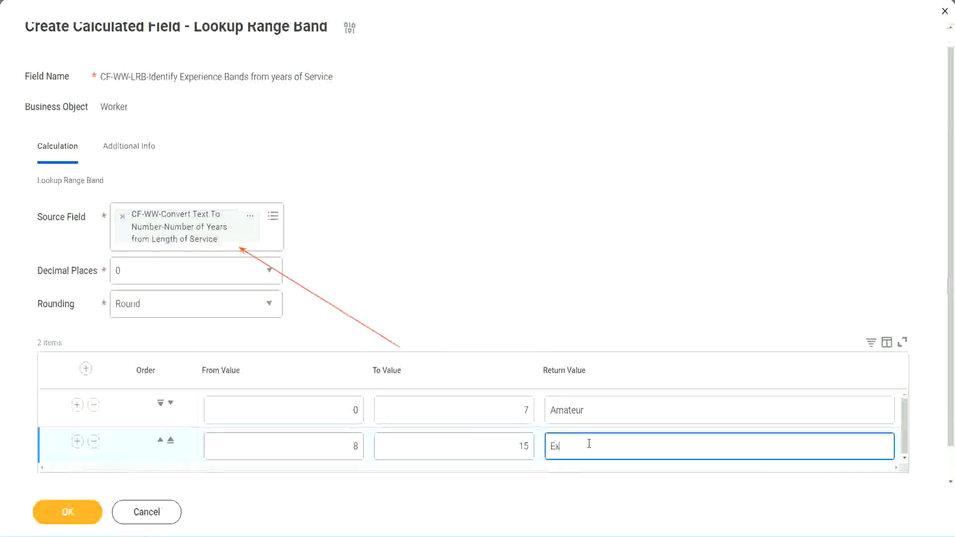
pyautogui.write('perienced')
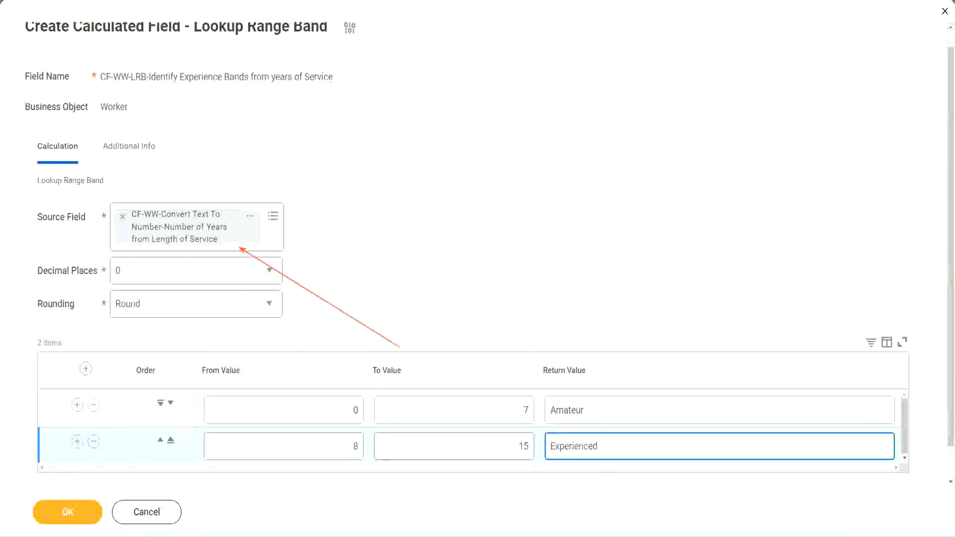
# Step: Add a third range row from 16 to 30 with the return value Senior
pyautogui.click(77, 441)
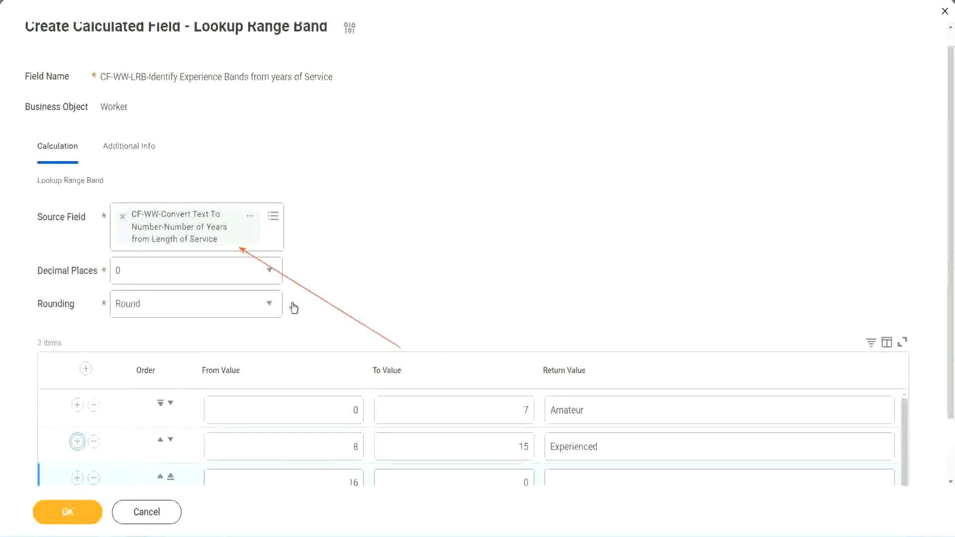
pyautogui.scroll(-2, 293, 309)
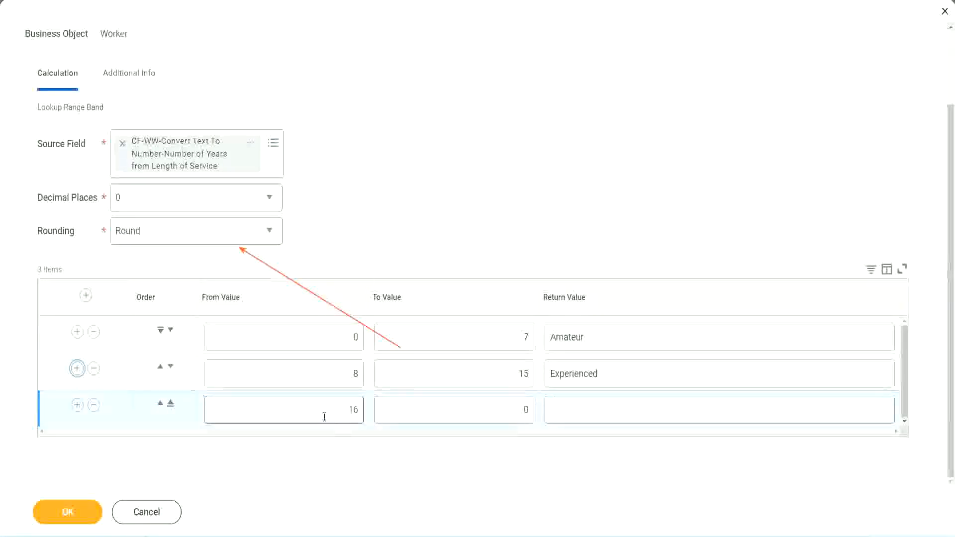
pyautogui.click(508, 408)
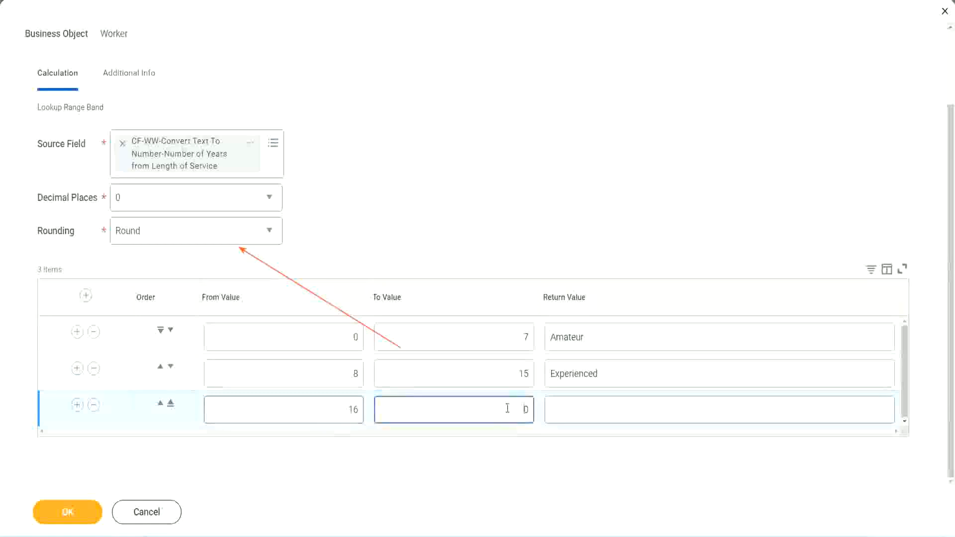
pyautogui.write('3')
pyautogui.press('Tab')
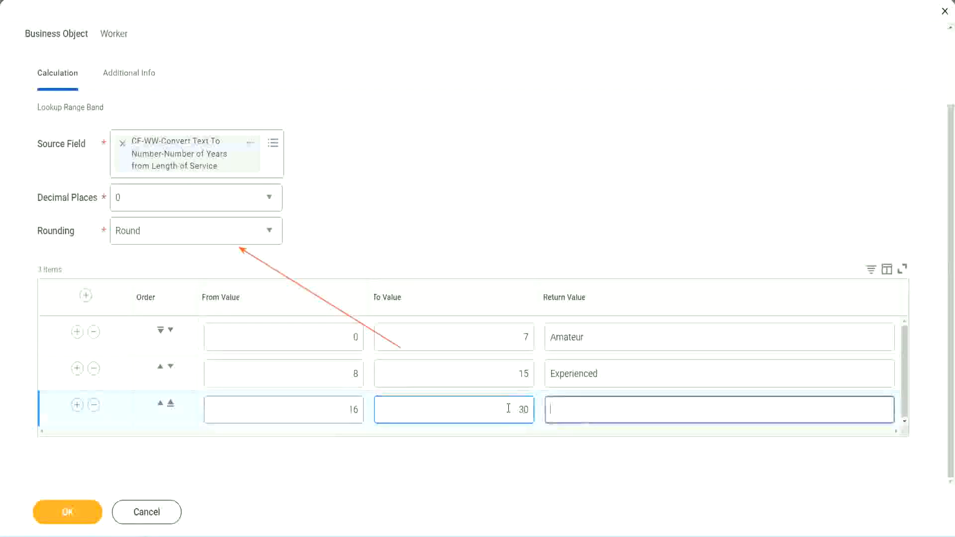
pyautogui.write('S')
pyautogui.press('BackSpace')
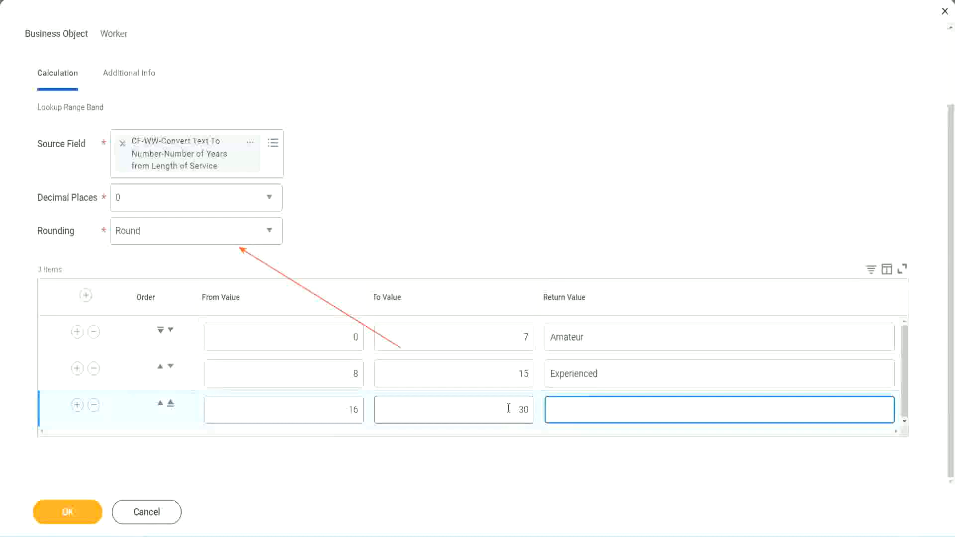
pyautogui.write('Senior')
# Step: Add a fourth range row from 31 to 1000 with the return value Legend
pyautogui.click(76, 404)
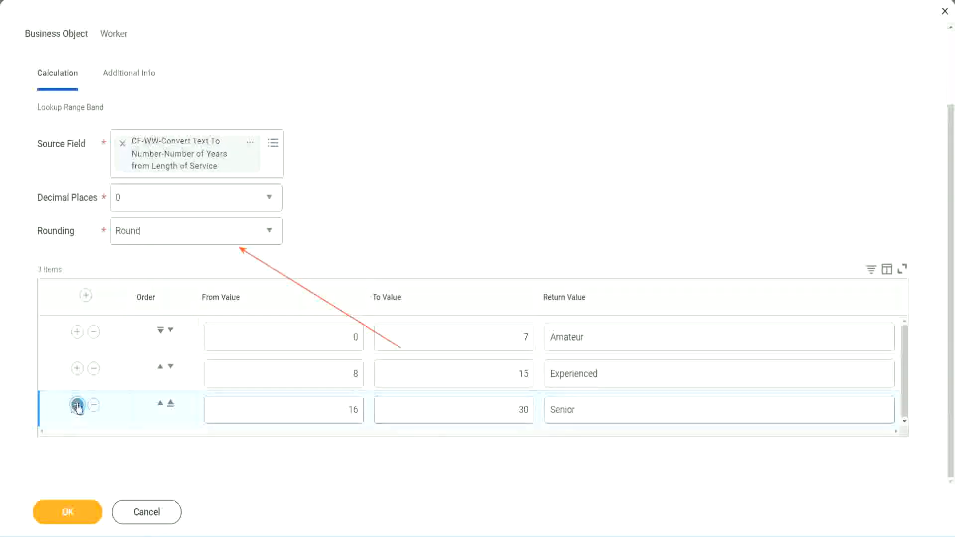
pyautogui.click(321, 404)
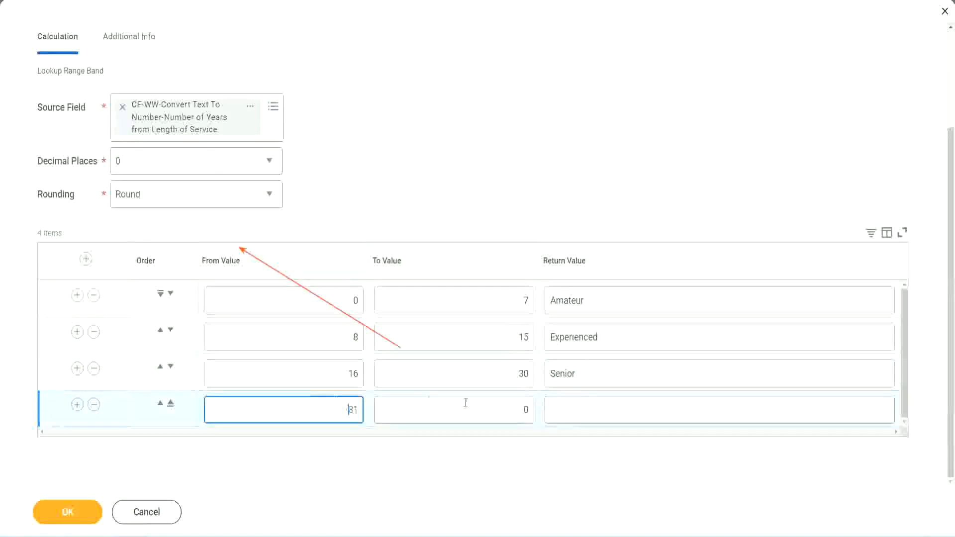
pyautogui.click(514, 410)
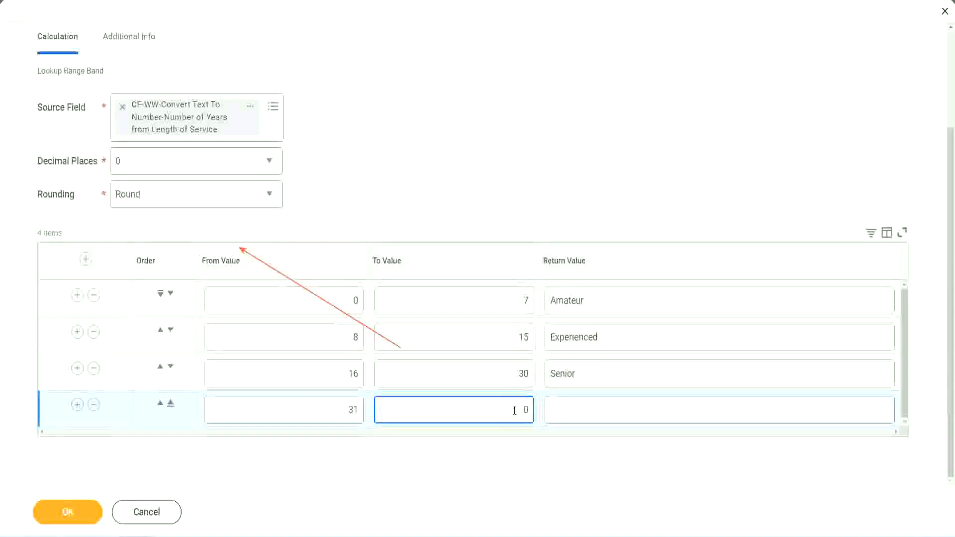
pyautogui.write('1000')
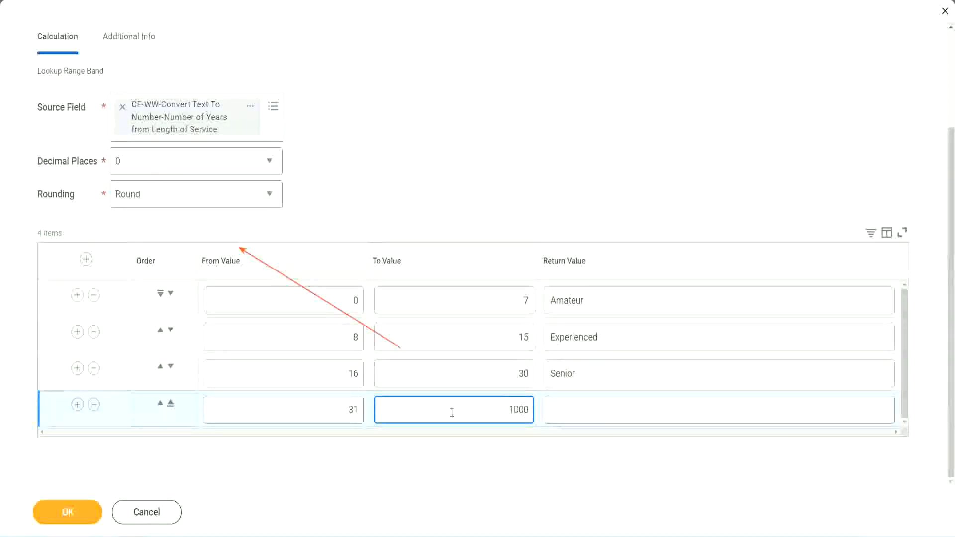
pyautogui.moveTo(499, 407); pyautogui.dragTo(553, 406)
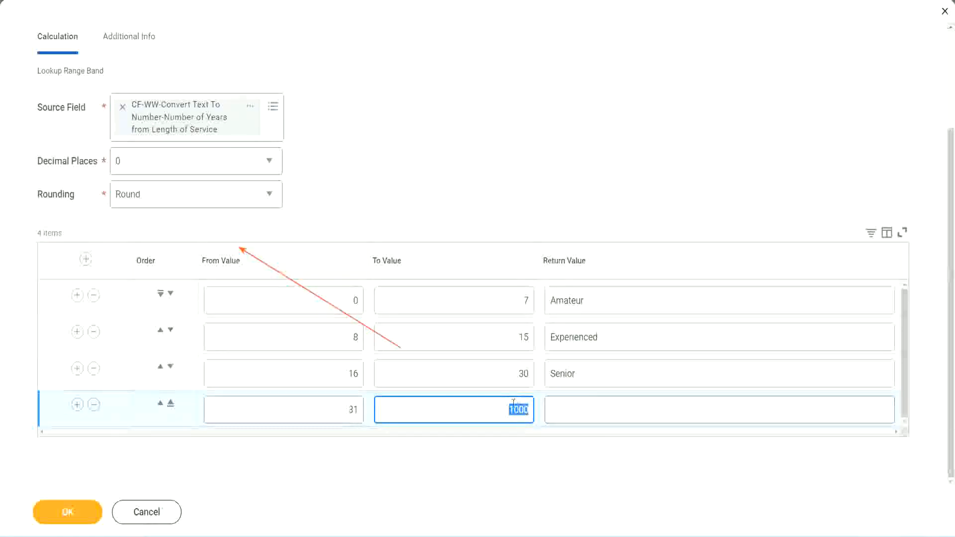
pyautogui.moveTo(506, 407); pyautogui.dragTo(536, 407)
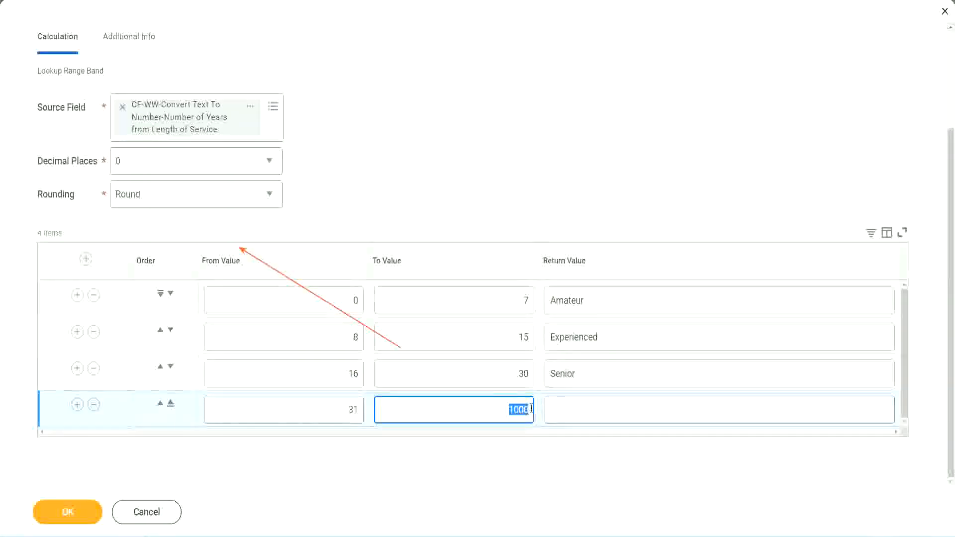
pyautogui.click(596, 410)
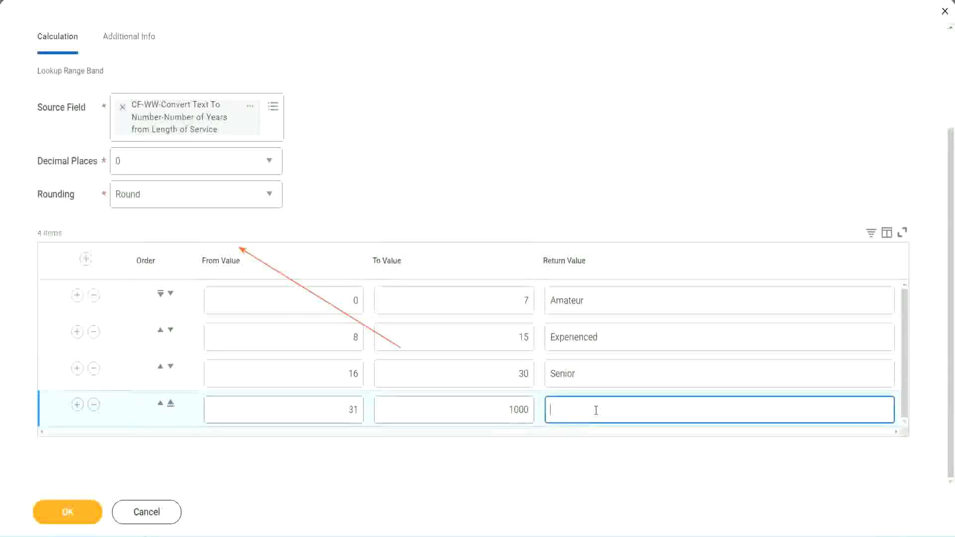
pyautogui.write('Legend')
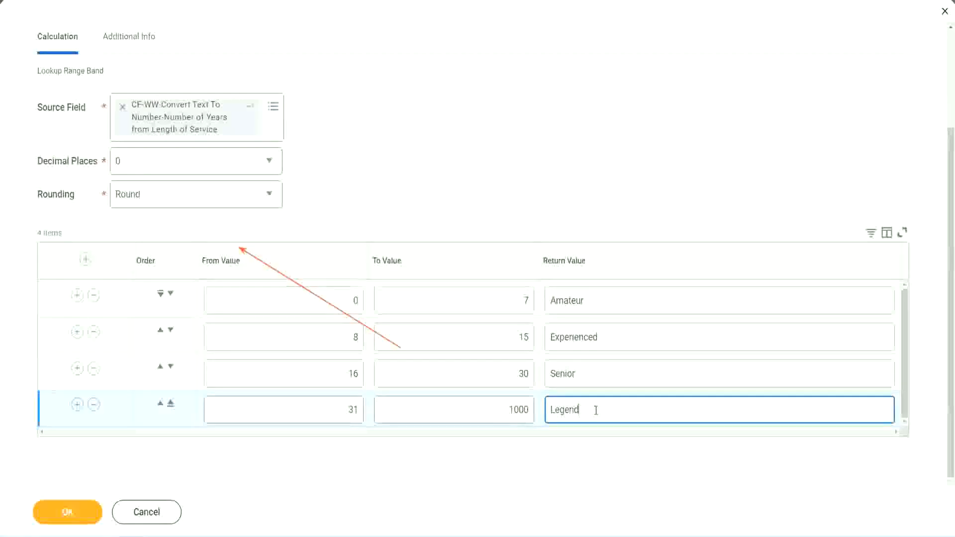
pyautogui.click(445, 165)
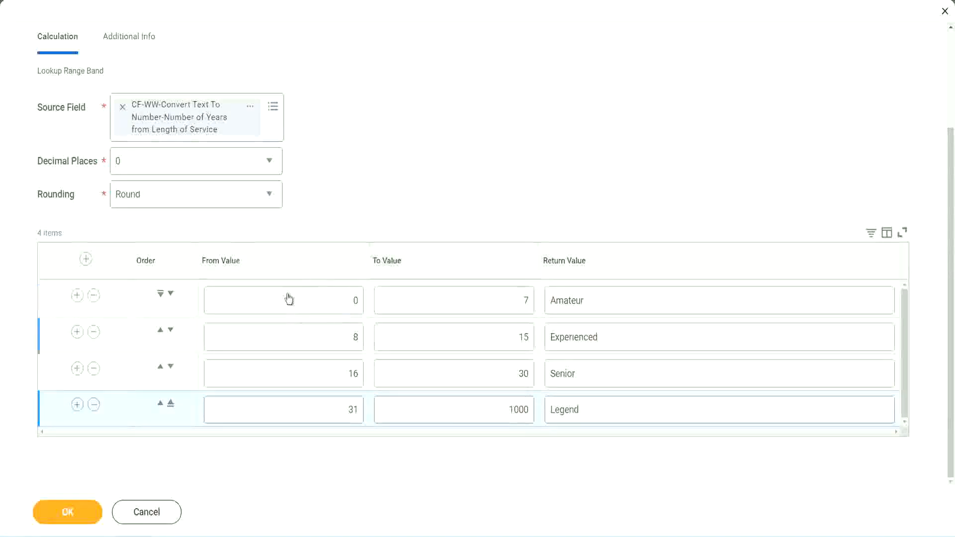
# Step: Review the from, to and return values of the four range rows
pyautogui.click(620, 300)
pyautogui.click(617, 338)
pyautogui.click(601, 383)
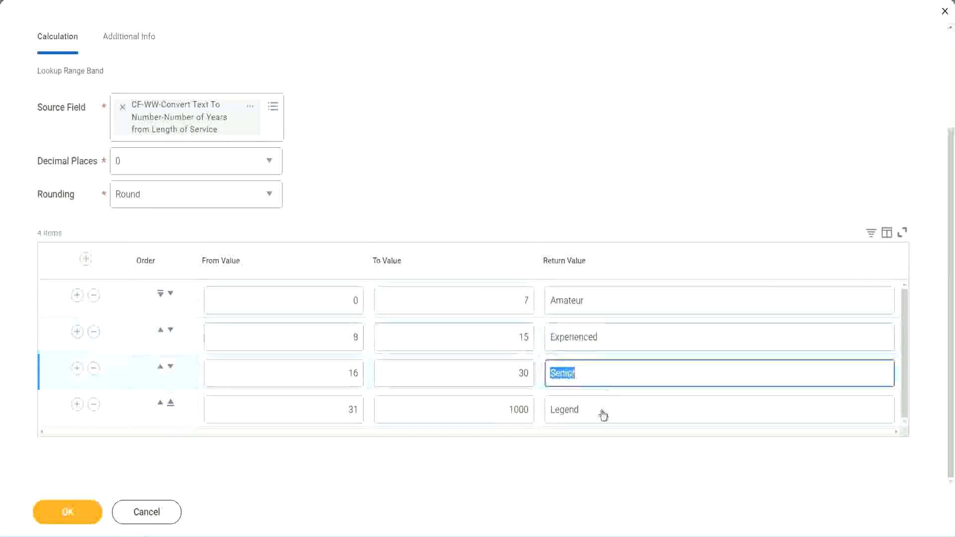
pyautogui.click(602, 411)
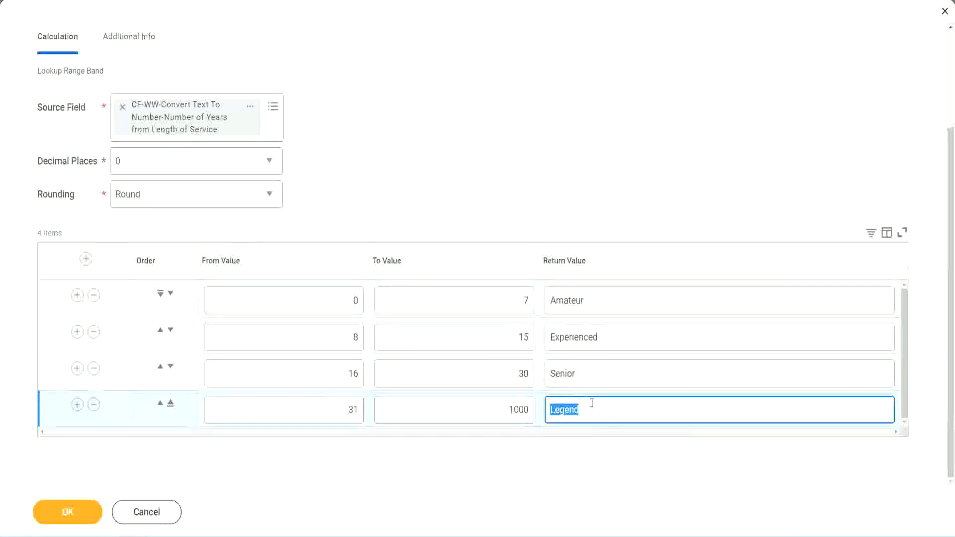
pyautogui.click(305, 303)
pyautogui.click(489, 291)
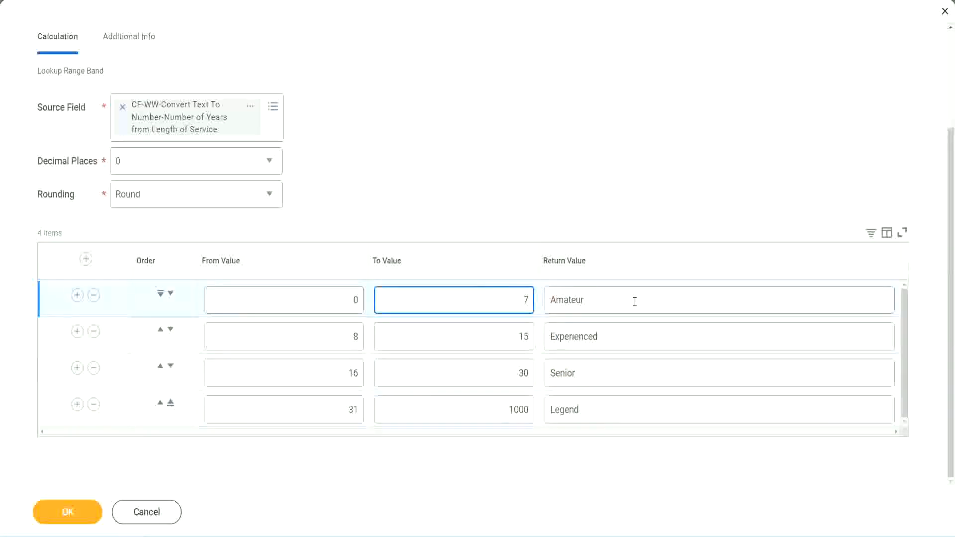
pyautogui.click(633, 301)
pyautogui.click(620, 335)
pyautogui.click(609, 382)
pyautogui.click(601, 411)
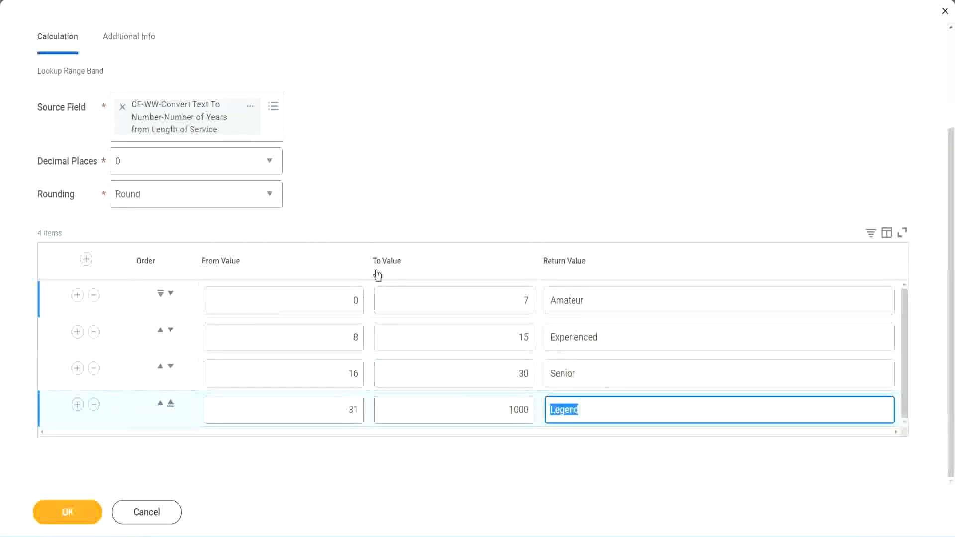
pyautogui.click(442, 210)
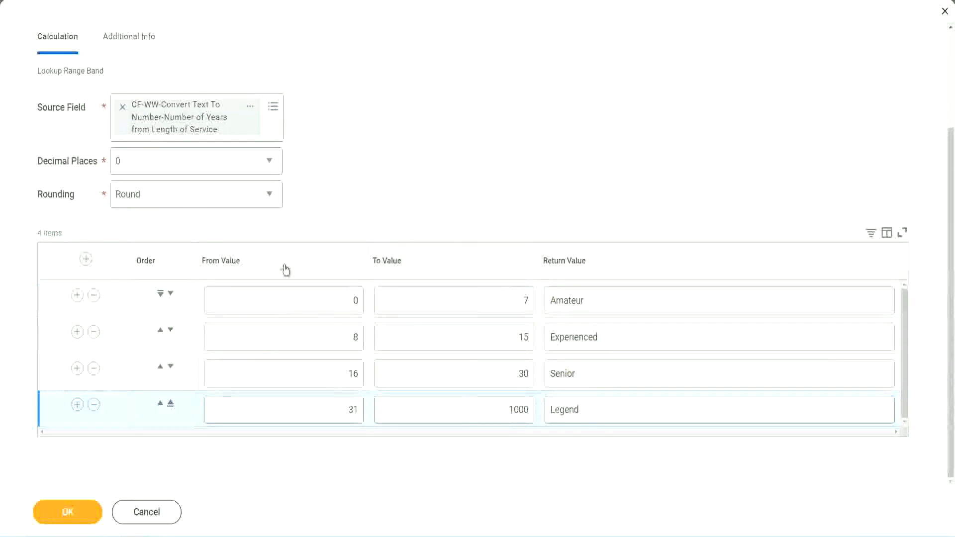
# Step: Save the Lookup Range Band calculated field and bring up the options for its name on the save confirmation page
pyautogui.click(67, 511)
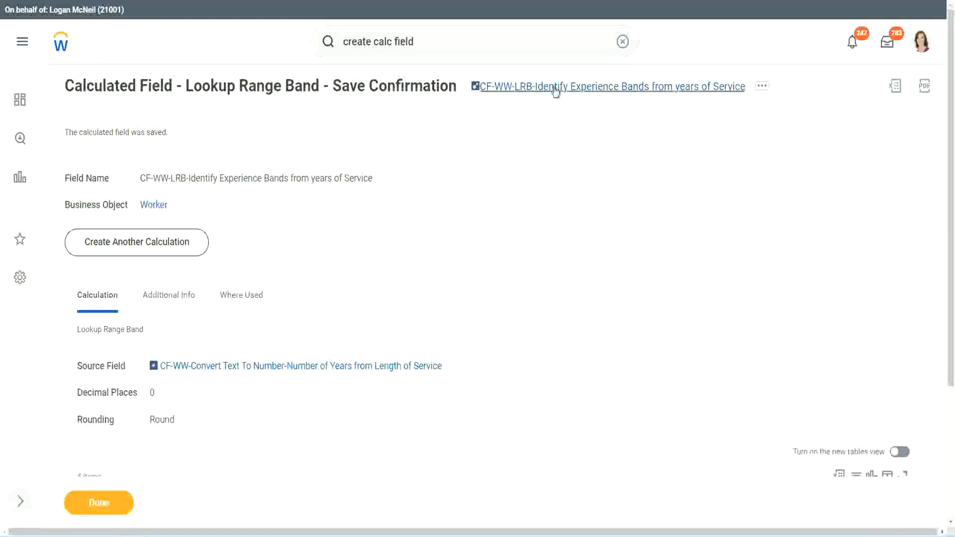
pyautogui.rightClick(553, 92)
pyautogui.click(566, 146)
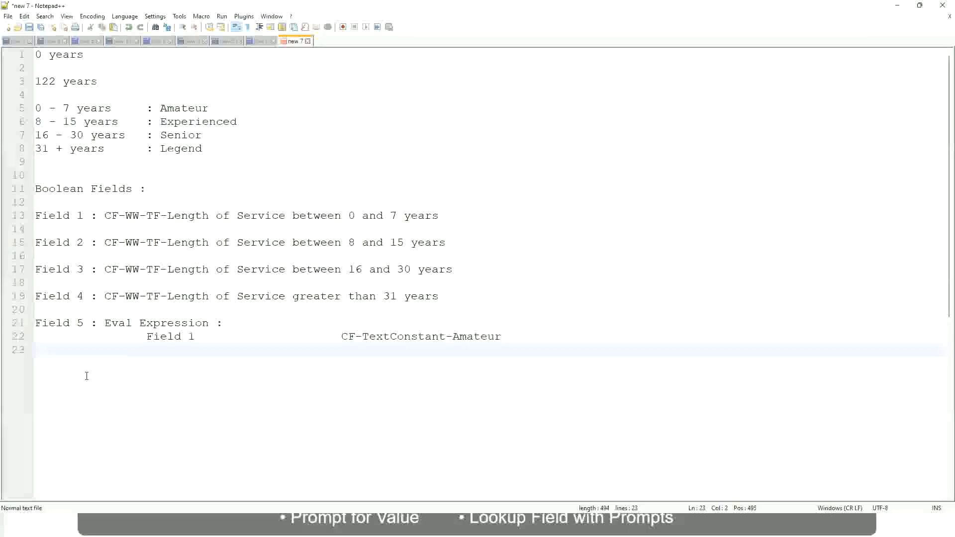
# Step: In the Notepad++ notes, add the amount 10,000 USD on a new line a few lines below the Eval Expression example
pyautogui.press('Return')
pyautogui.press('Return')
pyautogui.press('Return')
pyautogui.press('Left')
pyautogui.write('10,')
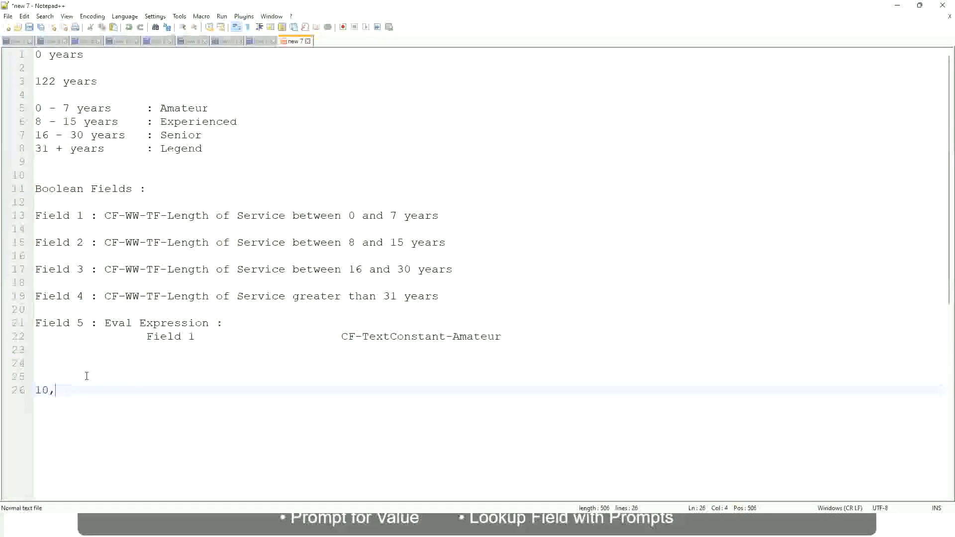
pyautogui.write('000 USD')
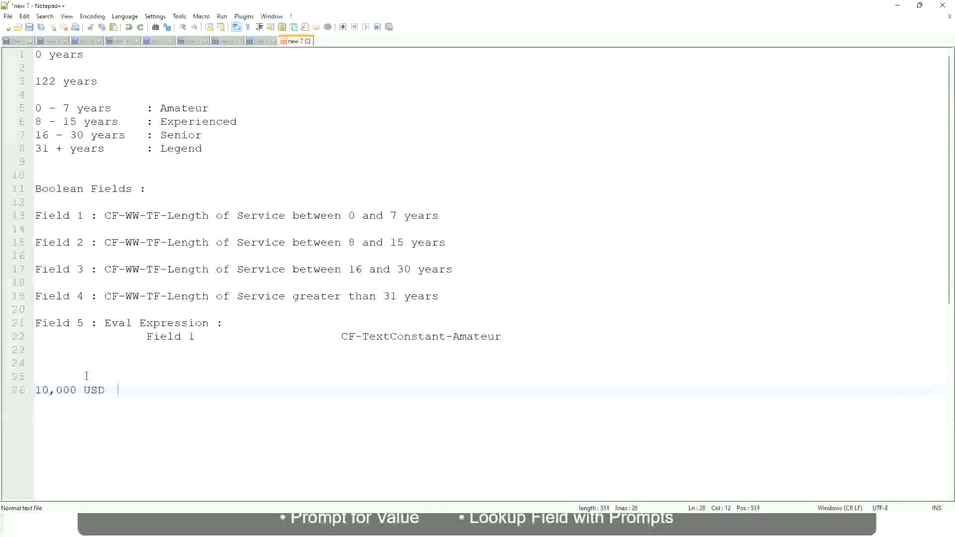
# Step: Add the amount 1,000,000 USD on the same line as 10,000 USD, separated by a wide tabbed gap
pyautogui.press('Tab')
pyautogui.press('Tab')
pyautogui.press('Tab')
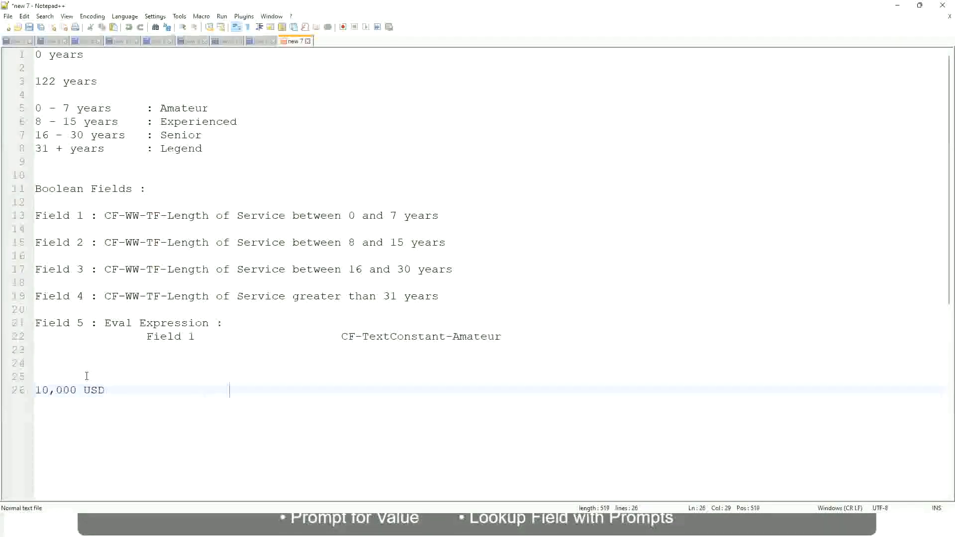
pyautogui.write('1,000,000')
pyautogui.press('Left')
pyautogui.press('Left')
pyautogui.press('Left')
pyautogui.press('Left')
pyautogui.press('Left')
pyautogui.press('Left')
pyautogui.press('Left')
pyautogui.press('Left')
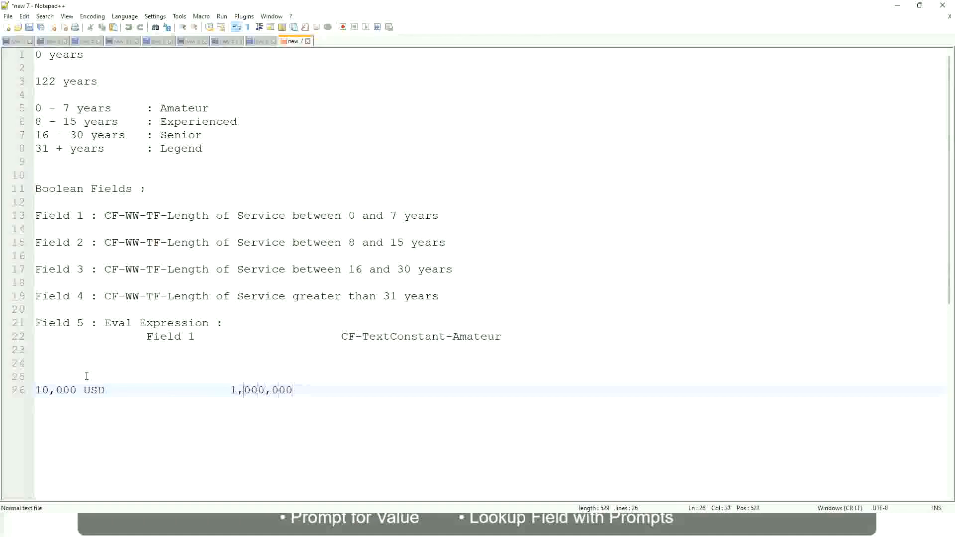
pyautogui.press('Right')
pyautogui.press('Right')
pyautogui.press('Right')
pyautogui.press('Right')
pyautogui.press('Right')
pyautogui.press('End')
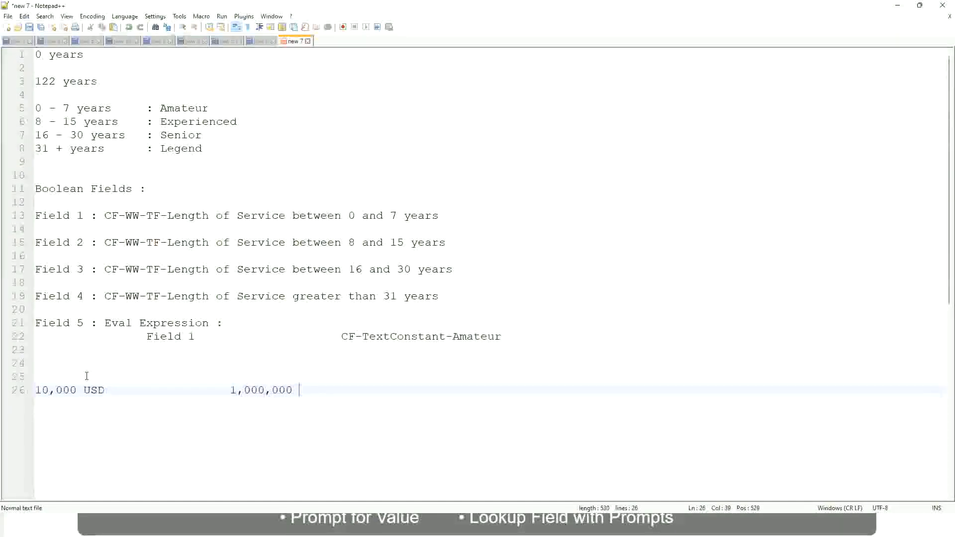
pyautogui.write('USD')
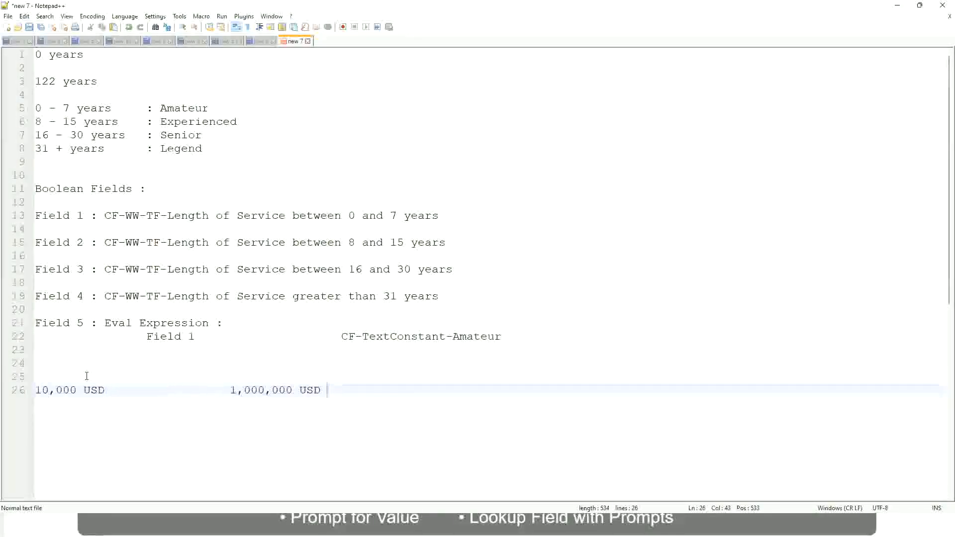
# Step: Below the USD amounts, leave a blank line and add the range 10 - 50,000 with the tabbed label ": Low"
pyautogui.press('Return')
pyautogui.press('Return')
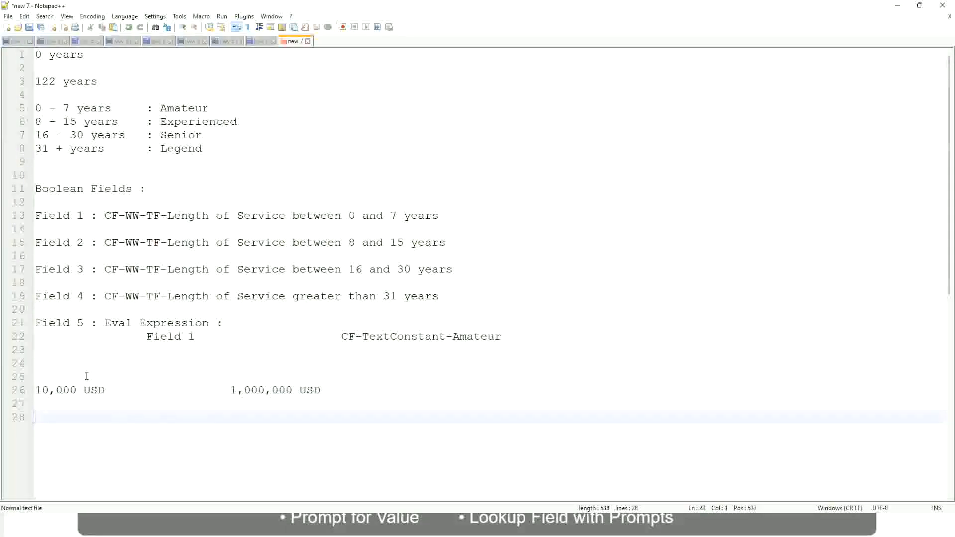
pyautogui.write('10 - 50,000')
pyautogui.press('Tab')
pyautogui.press('Tab')
pyautogui.press('Tab')
pyautogui.press('Tab')
pyautogui.write(': Low')
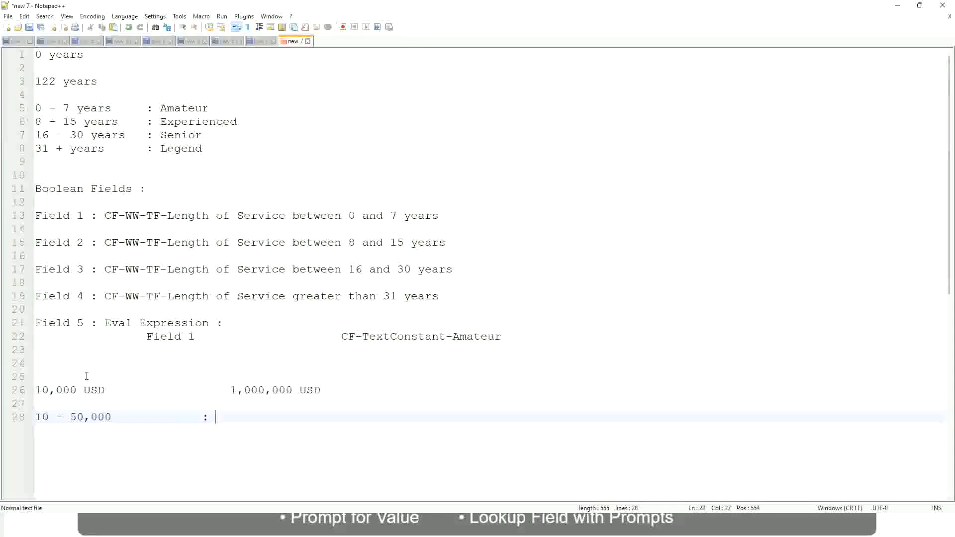
# Step: Directly below the Low range, add the range 50,001 - 150,000 with the aligned label ": Medium"
pyautogui.press('Return')
pyautogui.press('Return')
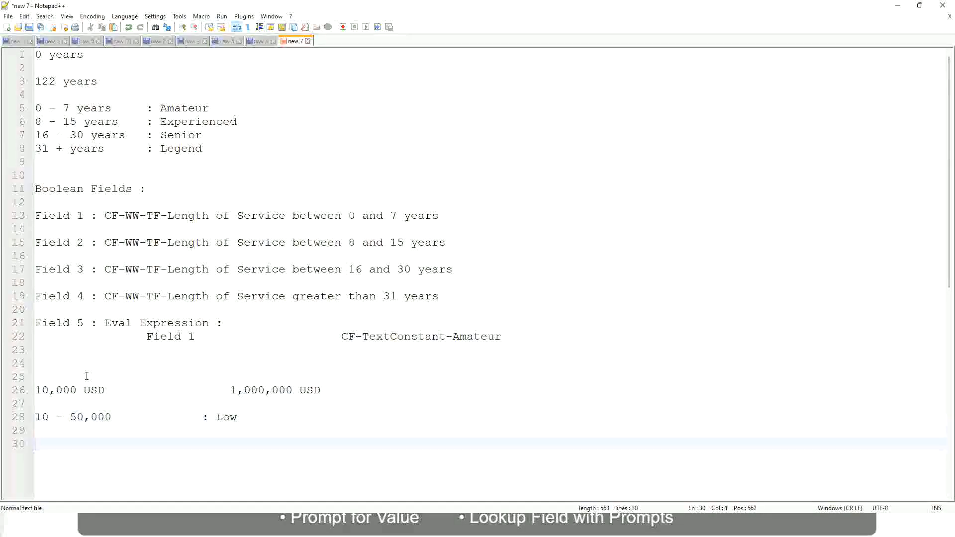
pyautogui.press('Up')
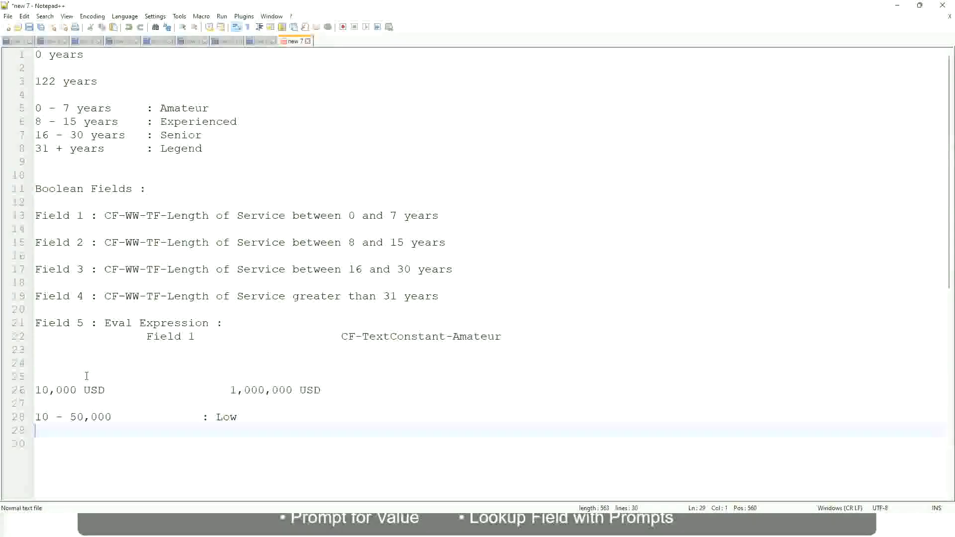
pyautogui.write('50,001 - 150,000')
pyautogui.press('Tab')
pyautogui.press('Tab')
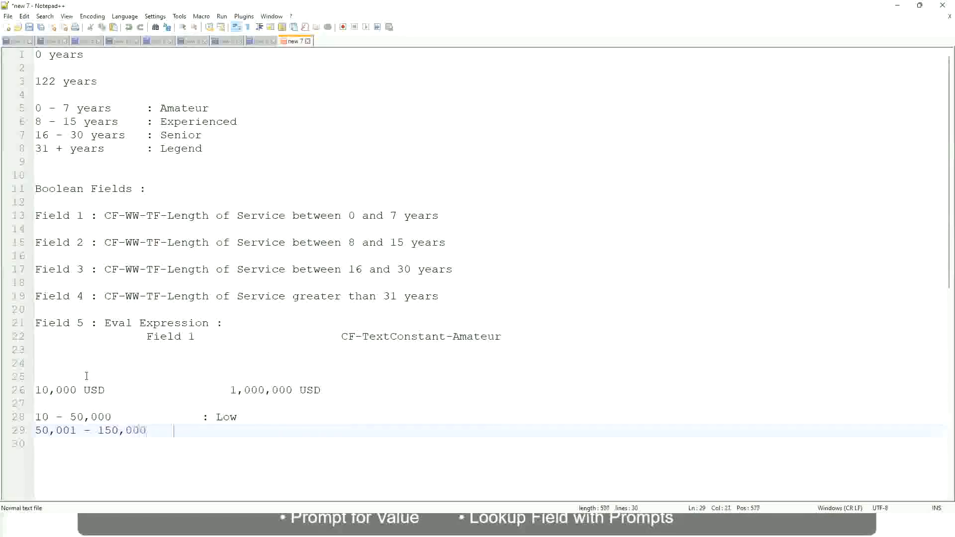
pyautogui.write(': Medium')
pyautogui.press('Return')
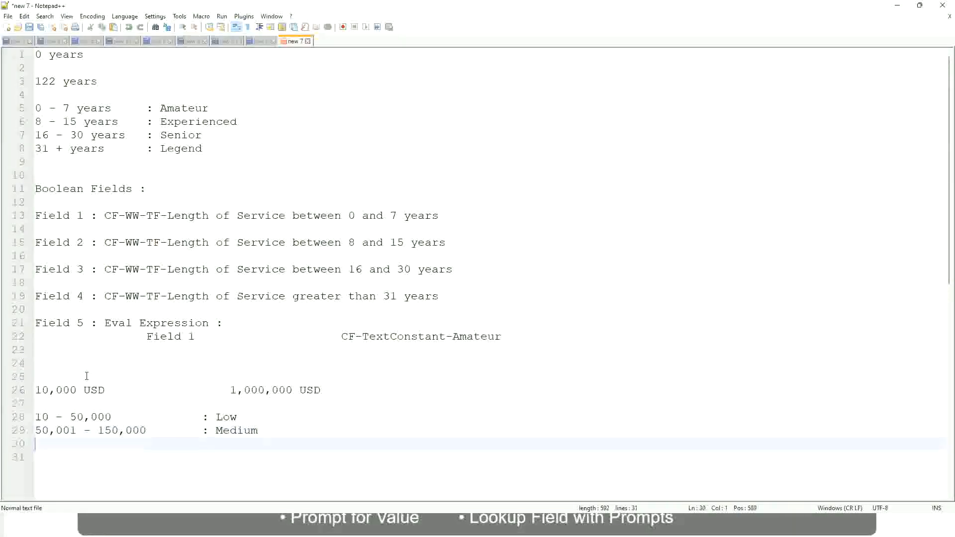
# Step: Add a third range line, > 150,000, with the label ": High" aligned with the other labels
pyautogui.write('> 150,000')
pyautogui.press('Tab')
pyautogui.press('Tab')
pyautogui.press('Tab')
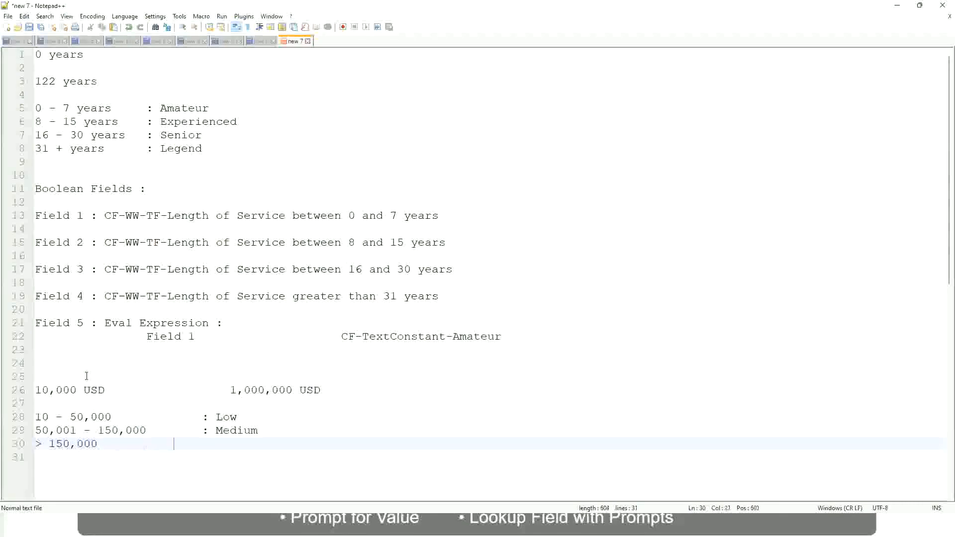
pyautogui.press('Tab')
pyautogui.write(': High')
# Step: Examine the 10,000 USD and 1,000,000 USD amounts against the Low, Medium and High range lines
pyautogui.click(31, 390)
pyautogui.click(31, 390)
pyautogui.click(42, 390)
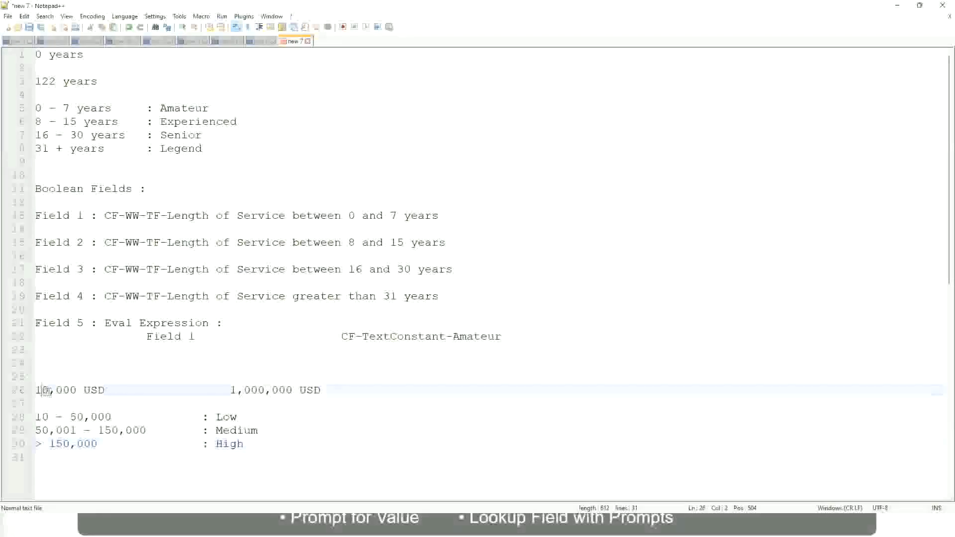
pyautogui.doubleClick(285, 390)
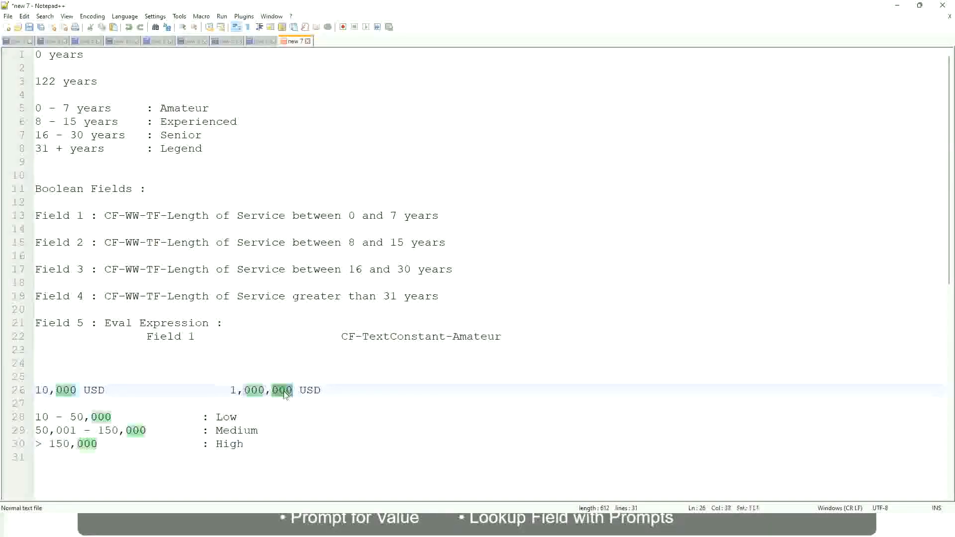
pyautogui.click(174, 430)
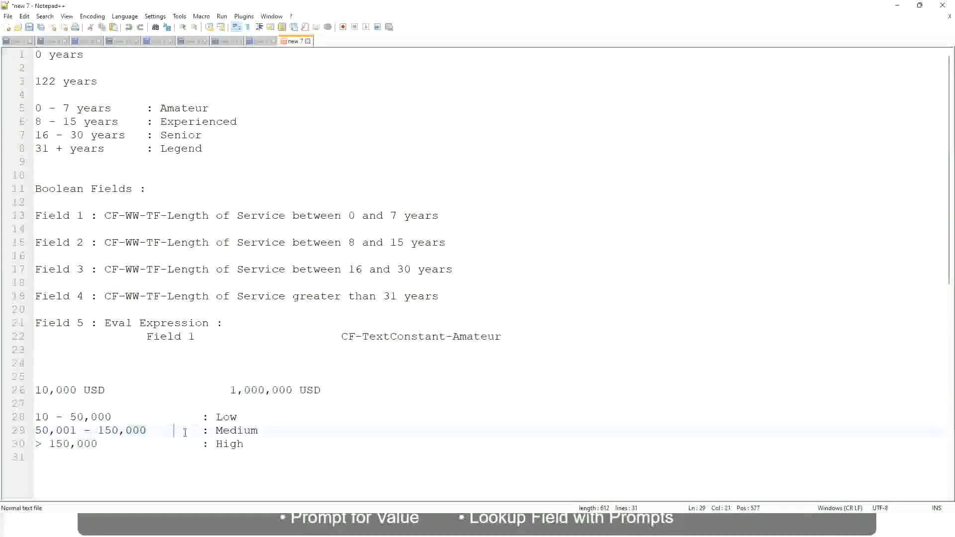
pyautogui.click(30, 390)
pyautogui.click(295, 391)
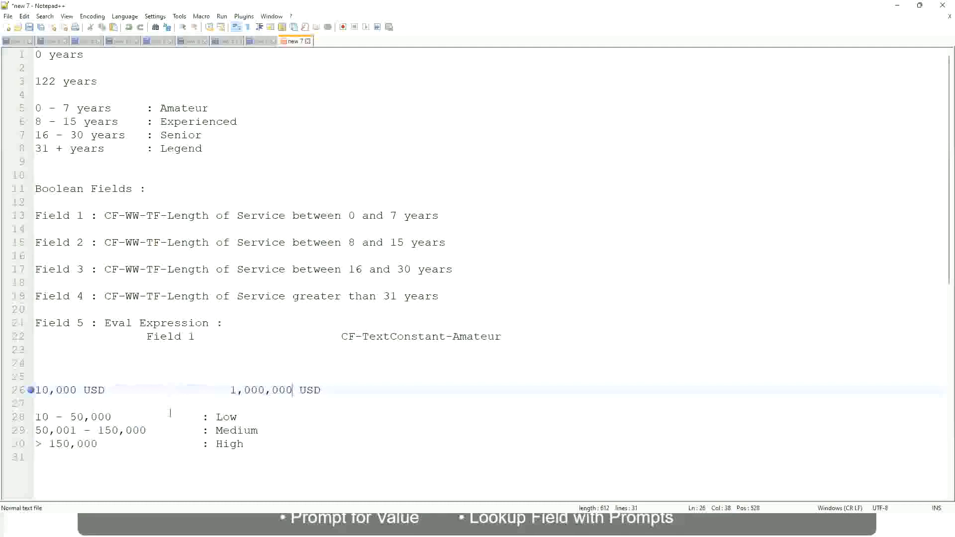
pyautogui.click(228, 417)
pyautogui.click(229, 443)
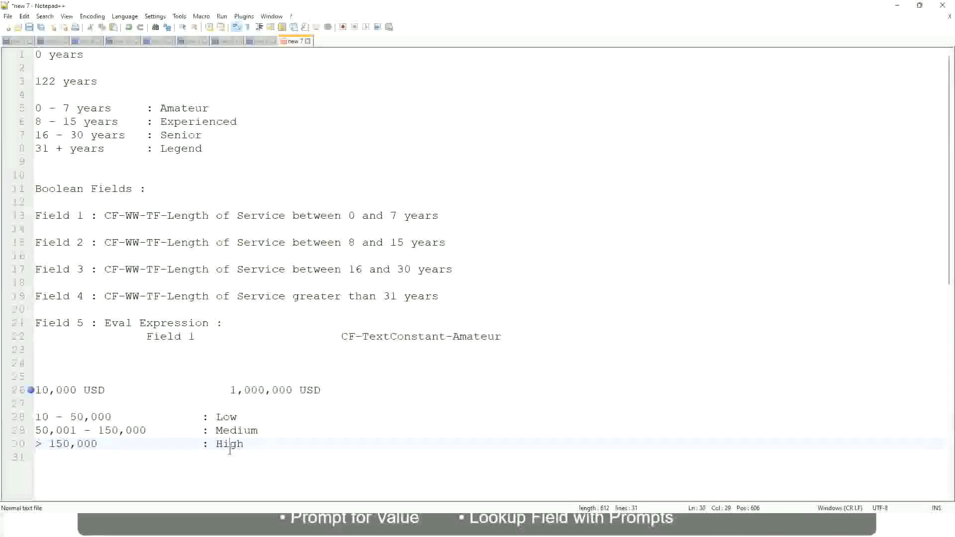
pyautogui.click(148, 404)
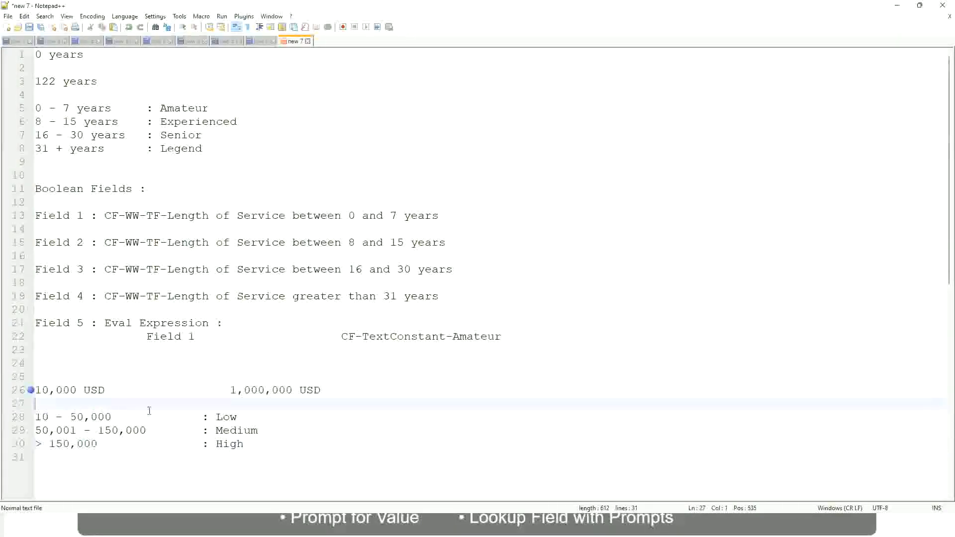
pyautogui.click(244, 444)
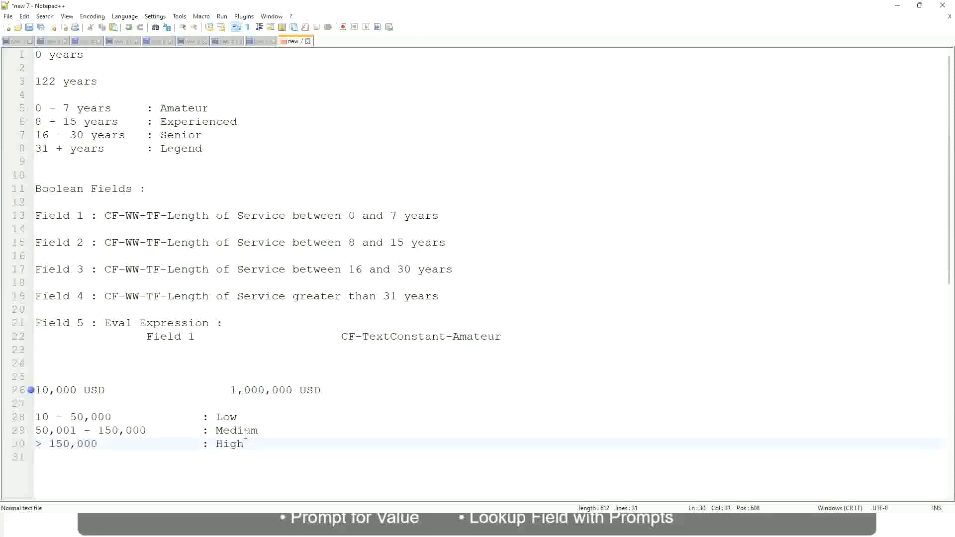